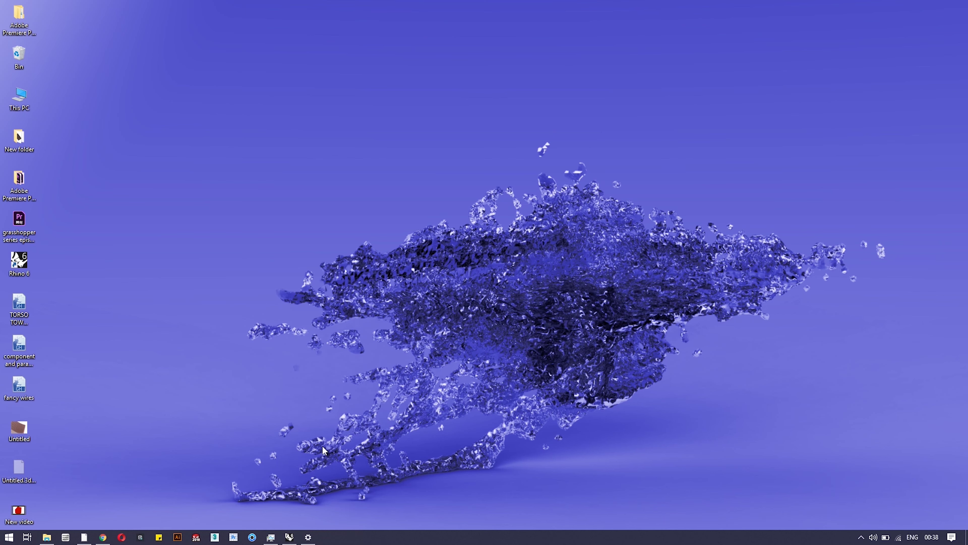
# Step: Switch to Grasshopper, show the Surface components, and bring the 4Point Surface group into view on the canvas
pyautogui.click(289, 537)
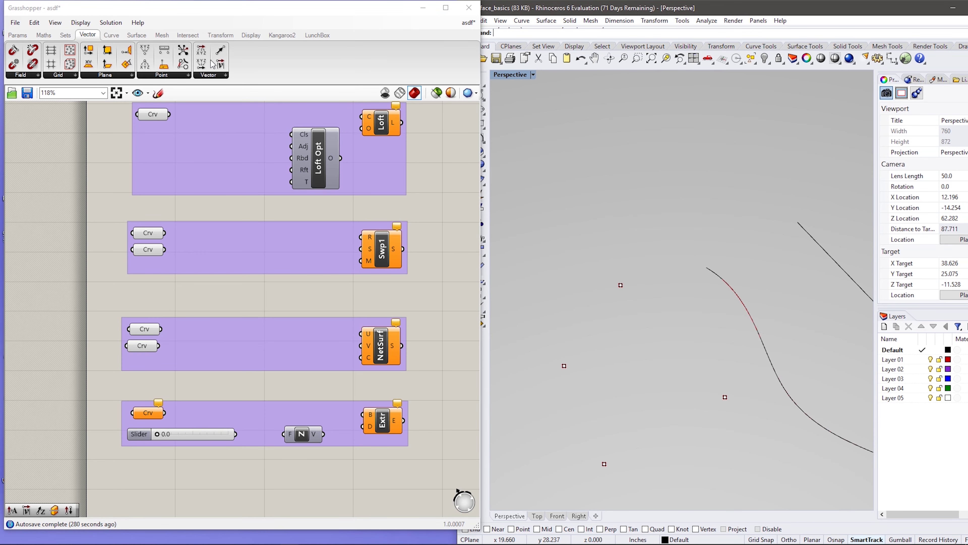
pyautogui.click(136, 35)
pyautogui.scroll(4, 405, 177)
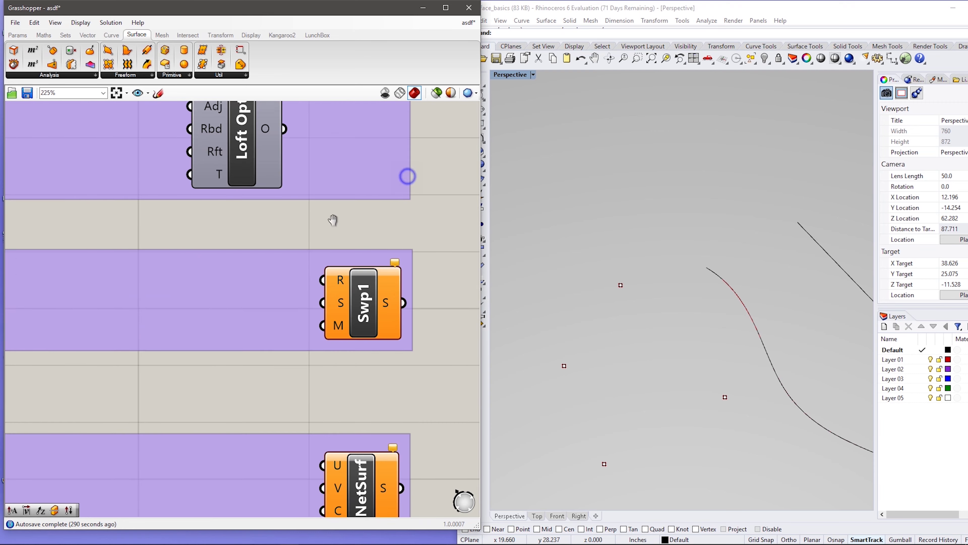
pyautogui.moveTo(332, 220); pyautogui.dragTo(48, 341, button='right')
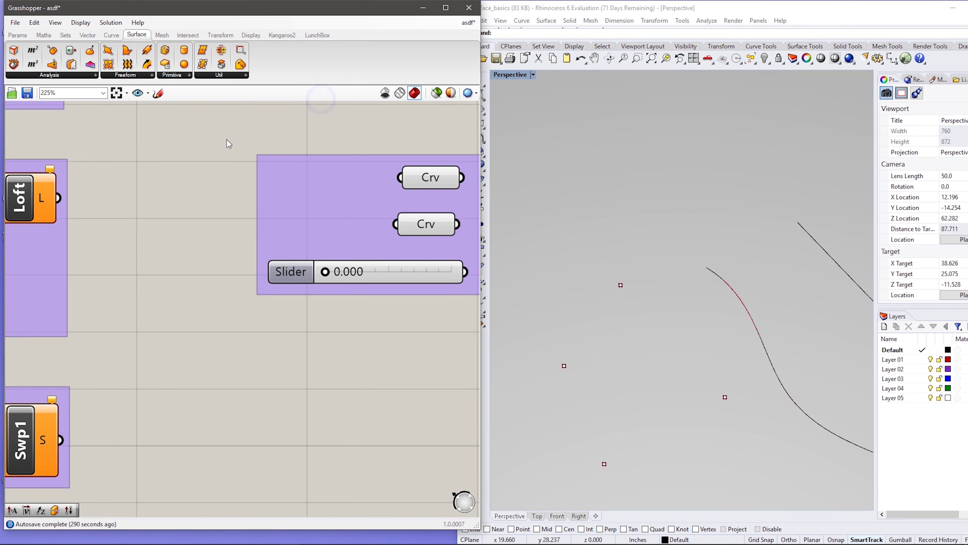
pyautogui.moveTo(298, 134); pyautogui.dragTo(128, 419, button='right')
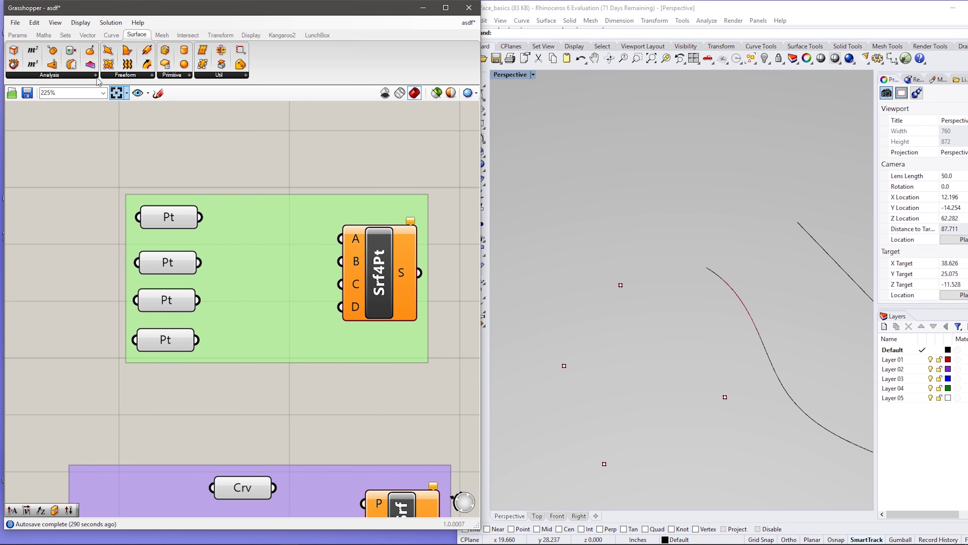
# Step: Examine the Surface components available under Analysis, Freeform, Primitive and Util, including 4Point Surface
pyautogui.click(130, 75)
pyautogui.click(192, 75)
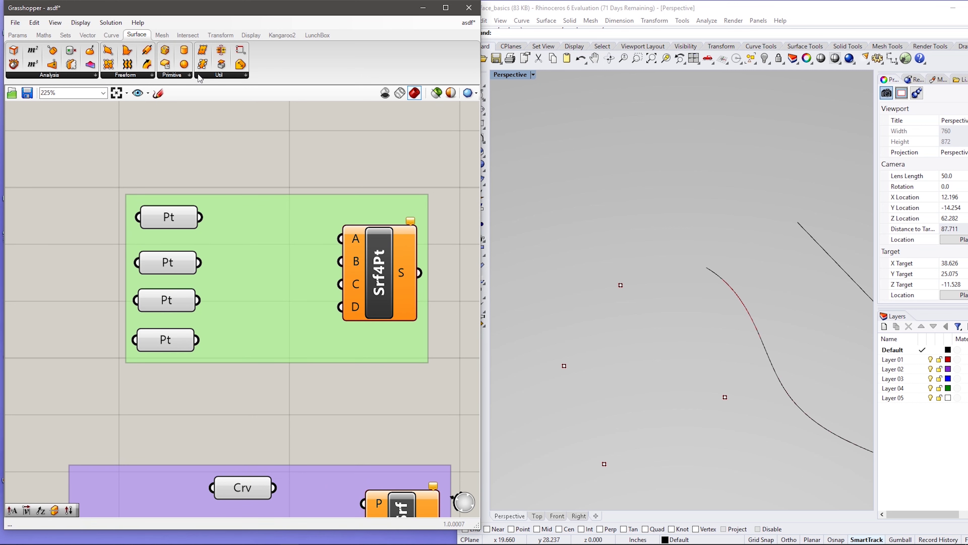
pyautogui.click(199, 76)
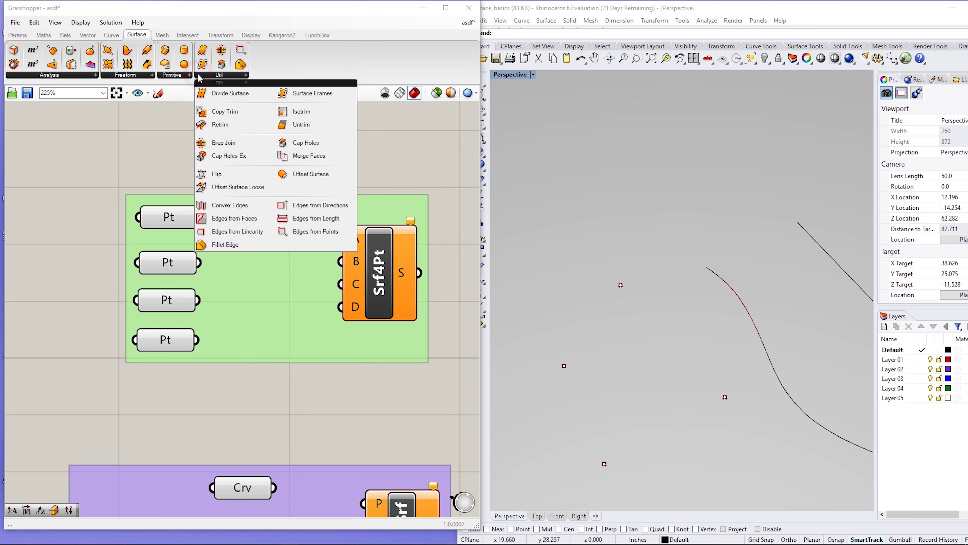
pyautogui.click(70, 76)
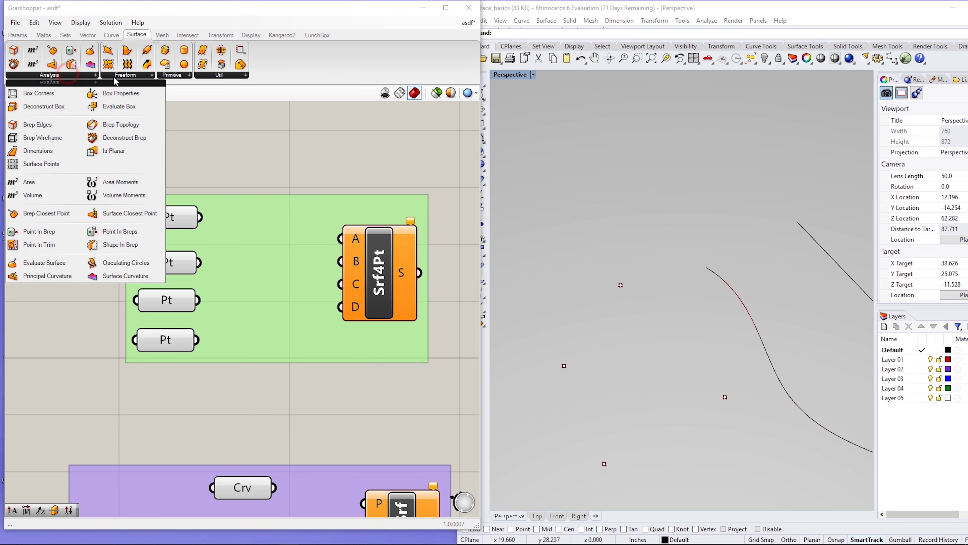
pyautogui.click(118, 78)
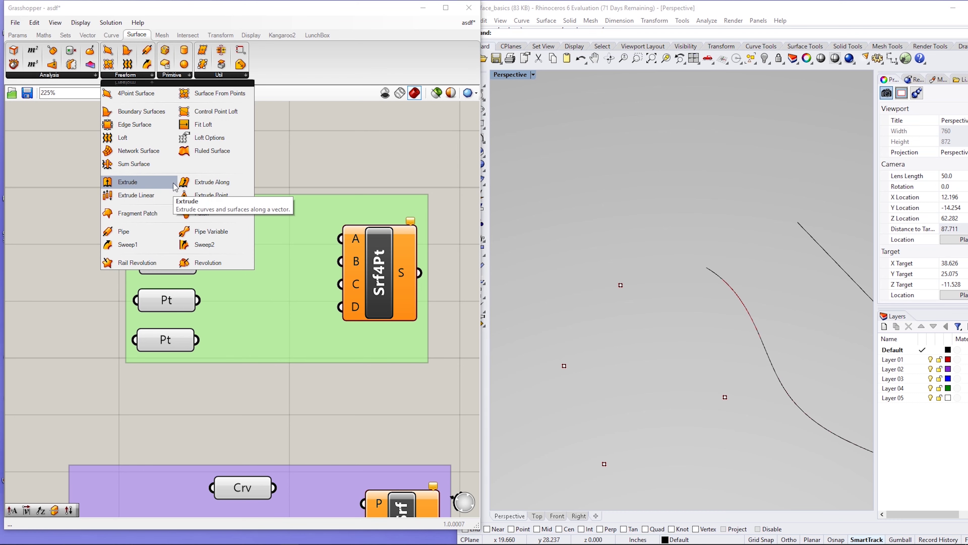
pyautogui.click(164, 78)
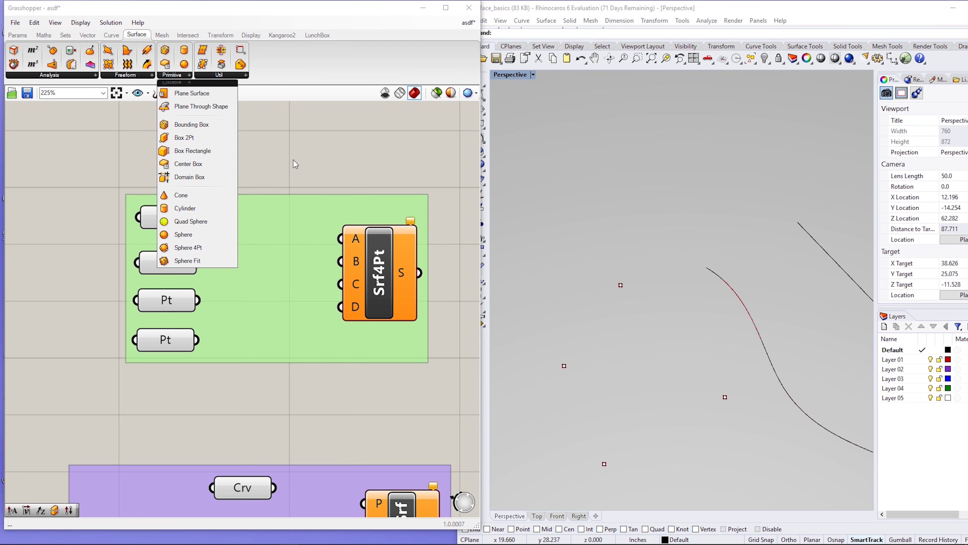
pyautogui.click(277, 140)
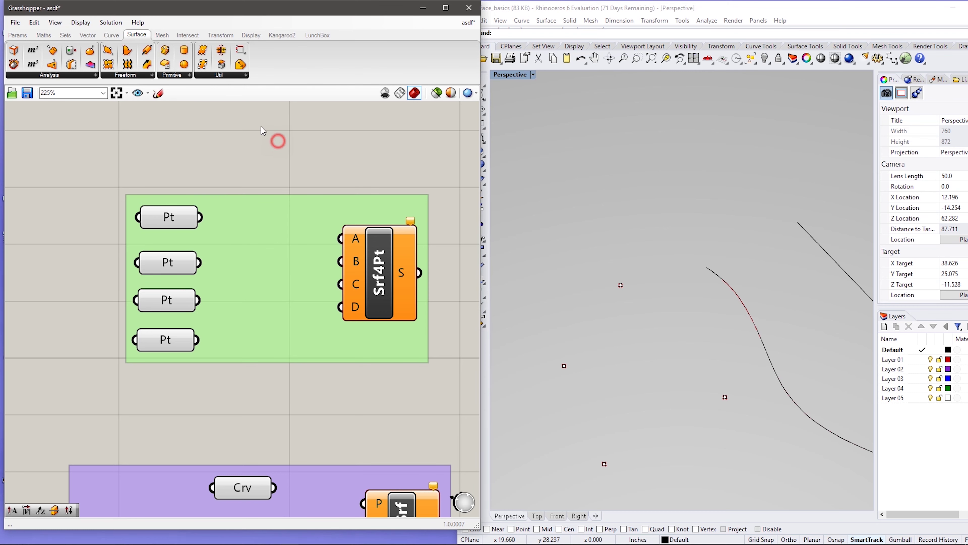
pyautogui.click(213, 75)
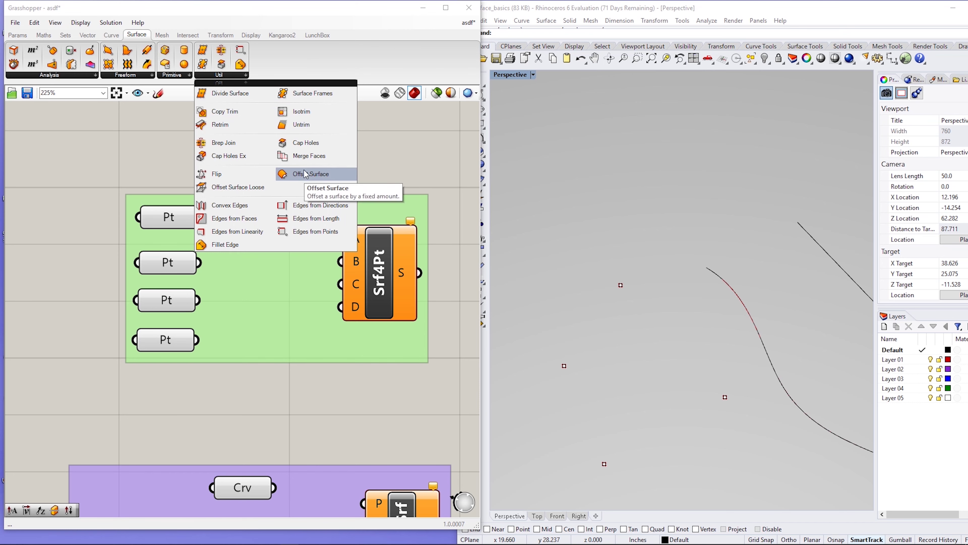
pyautogui.click(321, 58)
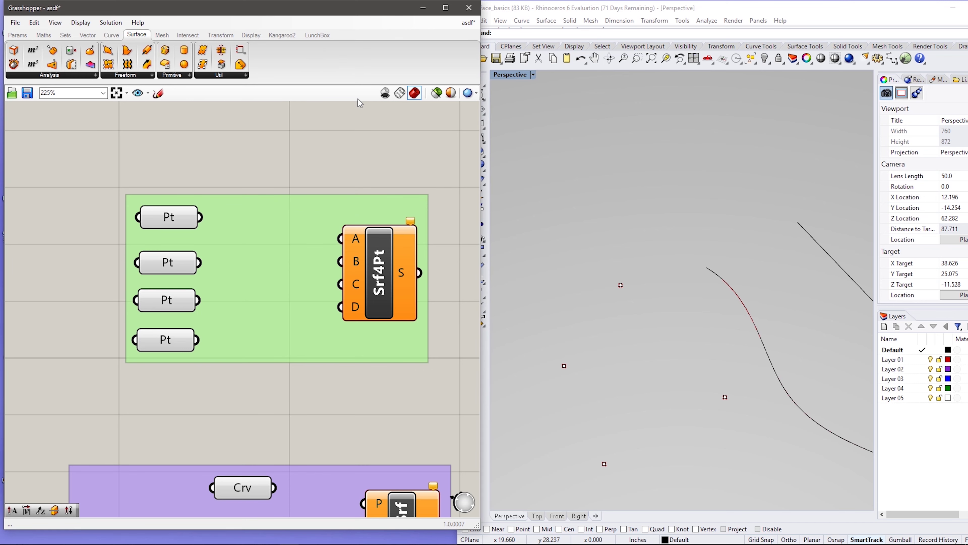
pyautogui.click(123, 75)
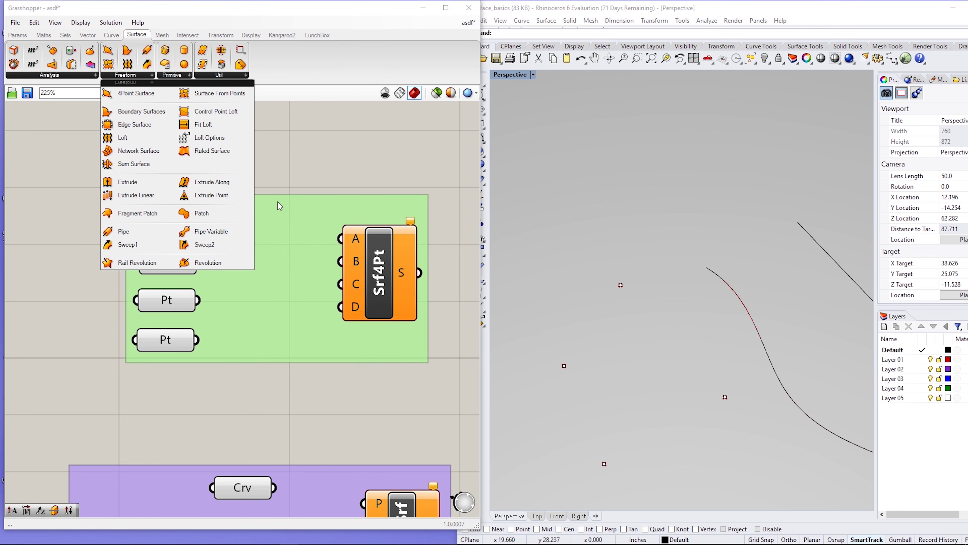
pyautogui.click(290, 147)
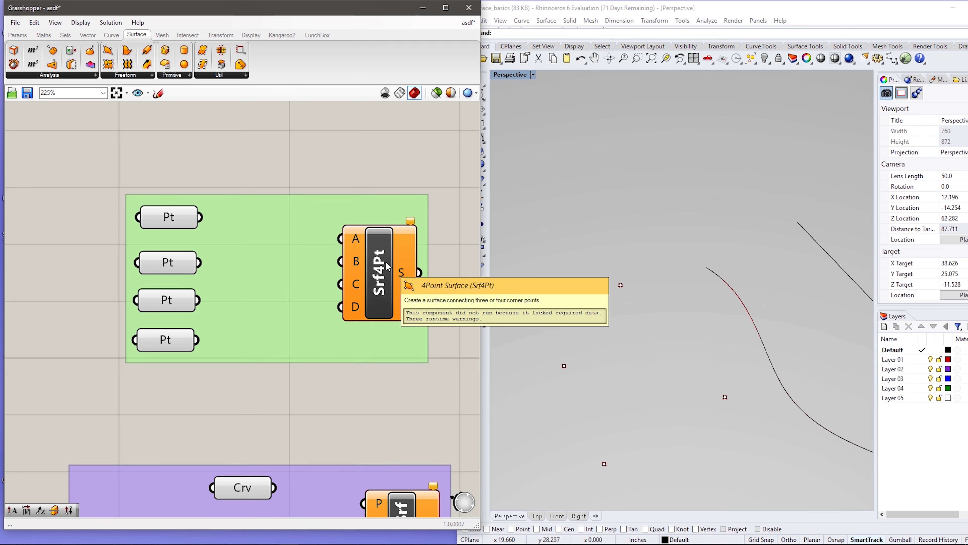
pyautogui.click(150, 77)
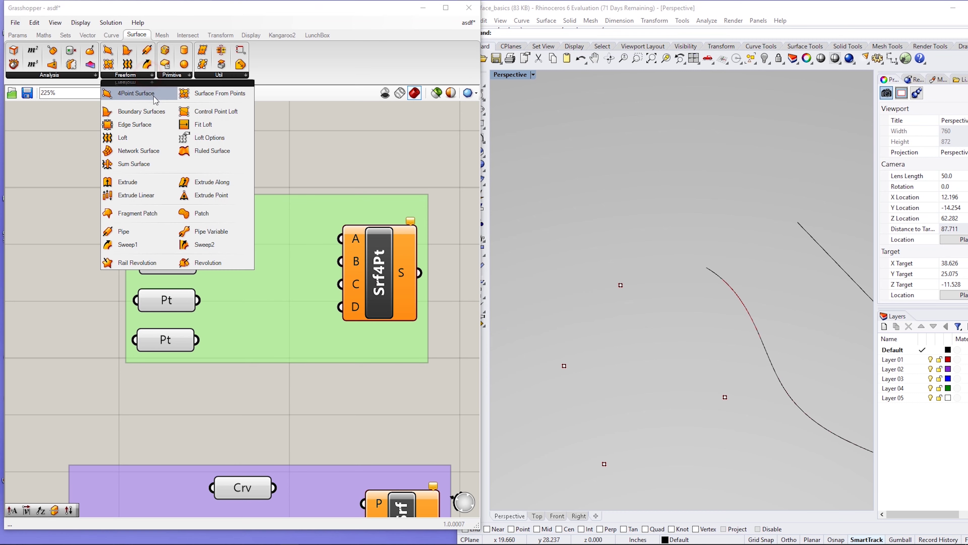
pyautogui.click(271, 144)
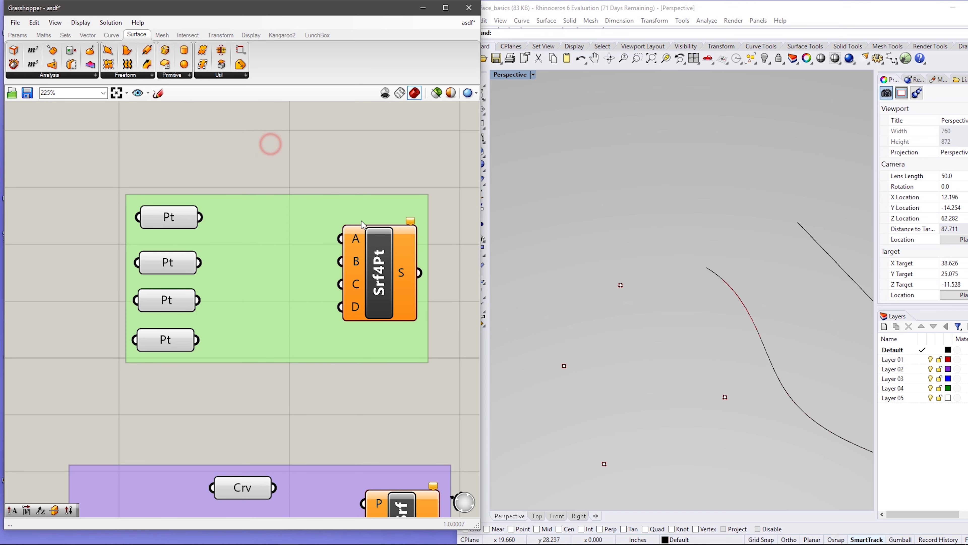
# Step: Connect the four point parameters in order to inputs A, B, C and D of the Srf4Pt component
pyautogui.click(565, 366)
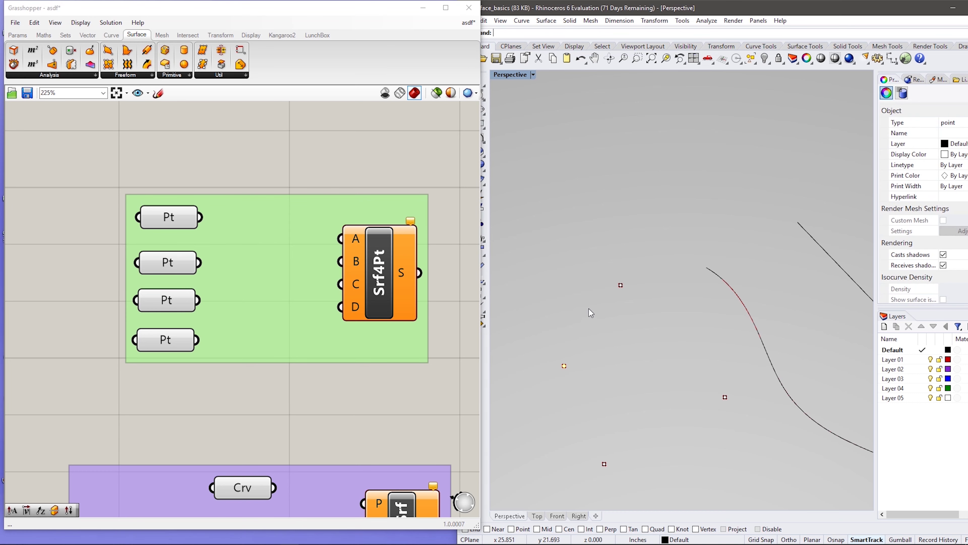
pyautogui.click(195, 223)
pyautogui.moveTo(201, 217); pyautogui.dragTo(341, 239)
pyautogui.moveTo(200, 263); pyautogui.dragTo(340, 262)
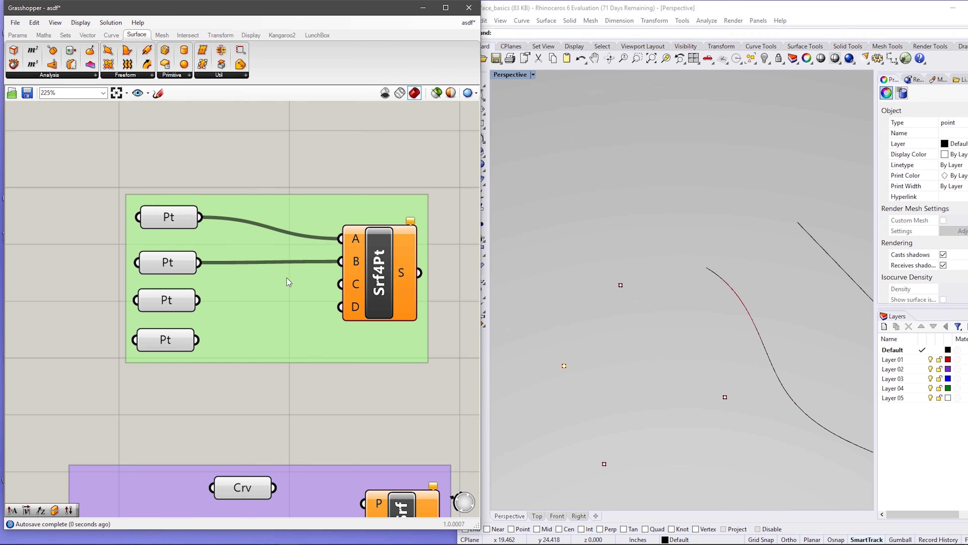
pyautogui.moveTo(296, 302); pyautogui.dragTo(340, 284)
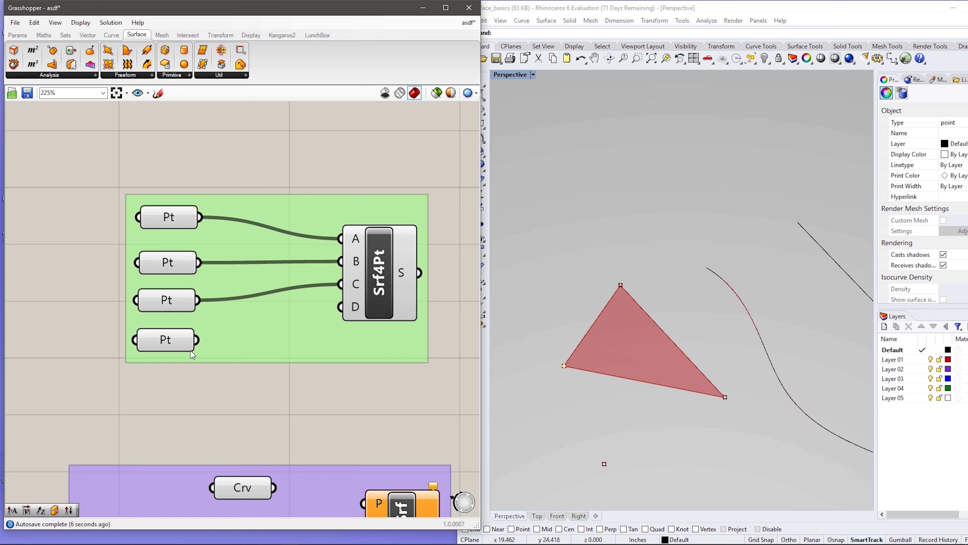
pyautogui.moveTo(196, 340); pyautogui.dragTo(340, 307)
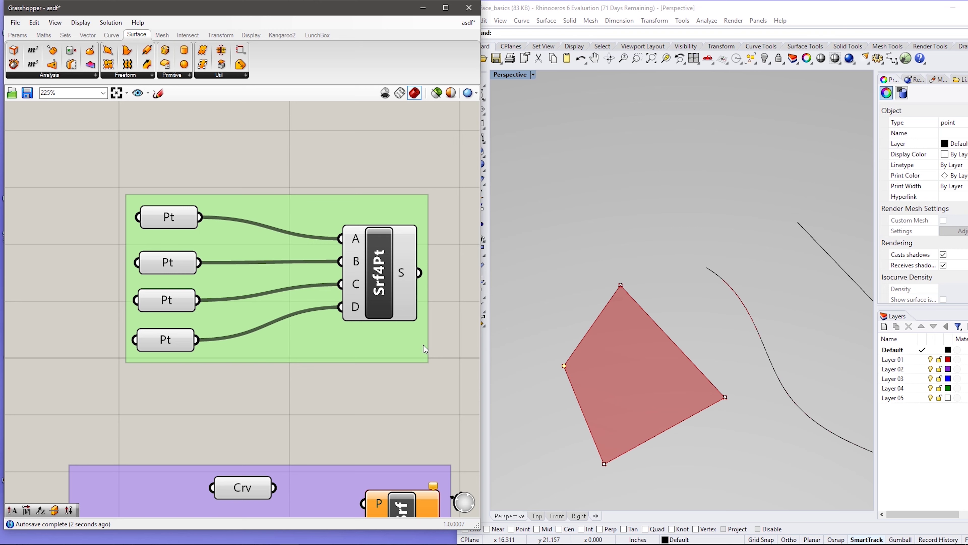
# Step: Examine the EdgeSrf group and check which boundary curves in the Rhino viewport its first and last curve parameters reference
pyautogui.scroll(-3, 103, 228)
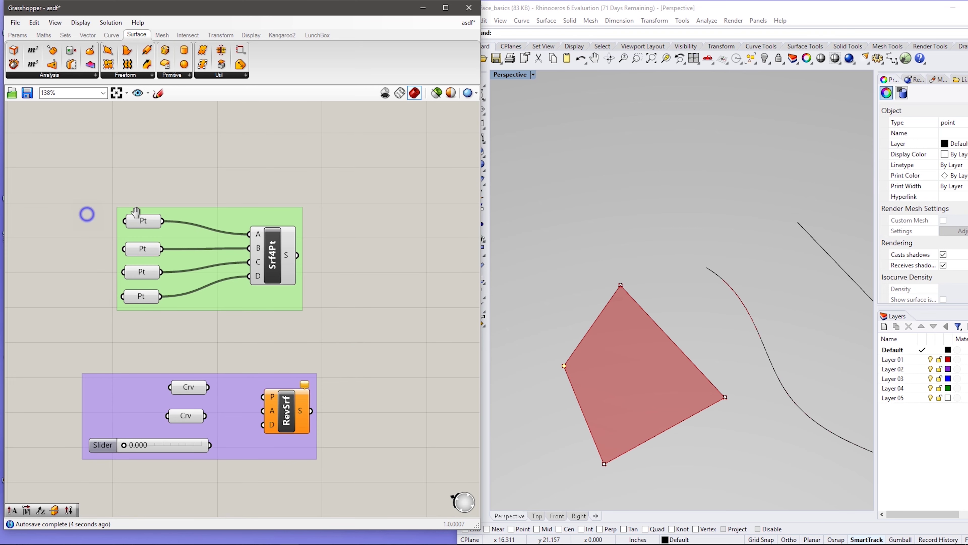
pyautogui.moveTo(87, 214); pyautogui.dragTo(411, 225, button='right')
pyautogui.moveTo(209, 168); pyautogui.dragTo(449, 183, button='right')
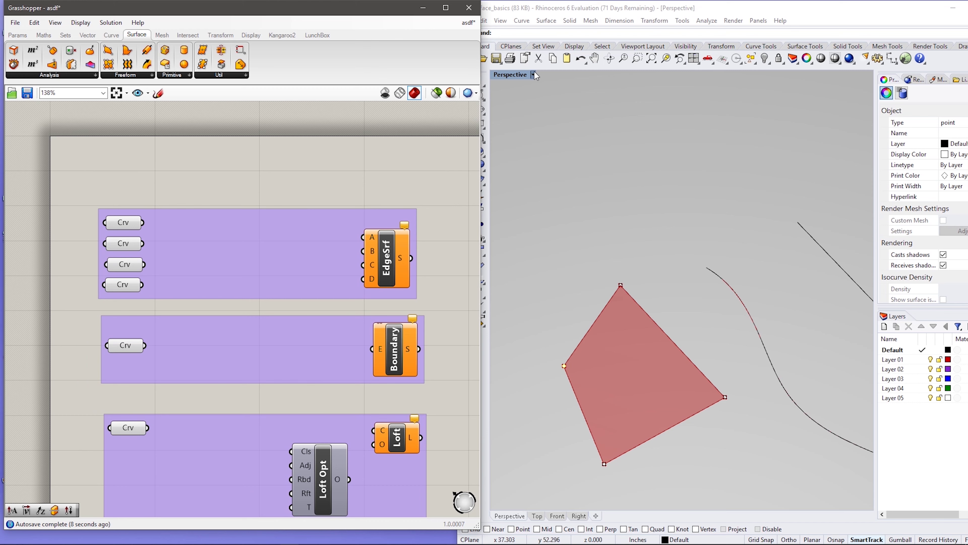
pyautogui.scroll(-5, 569, 141)
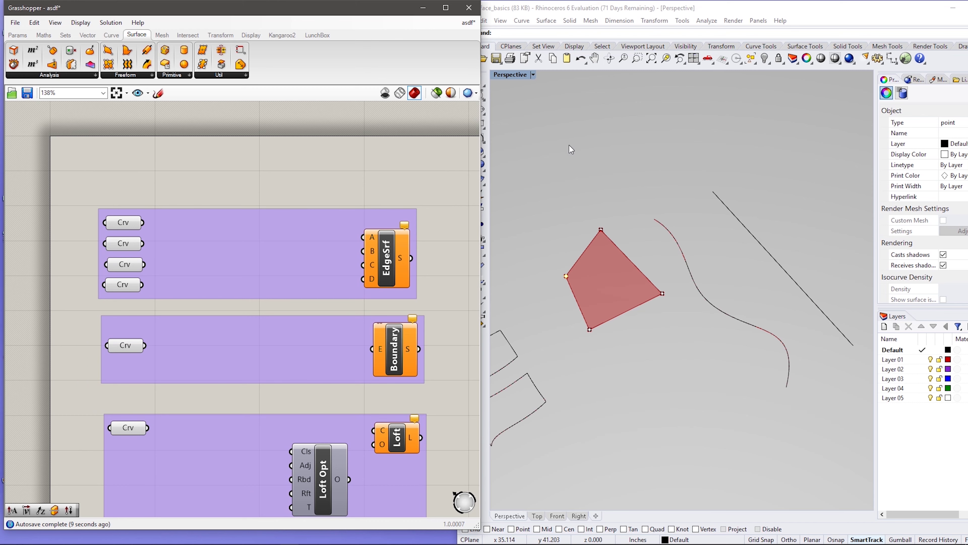
pyautogui.rightClick(540, 167)
pyautogui.click(591, 58)
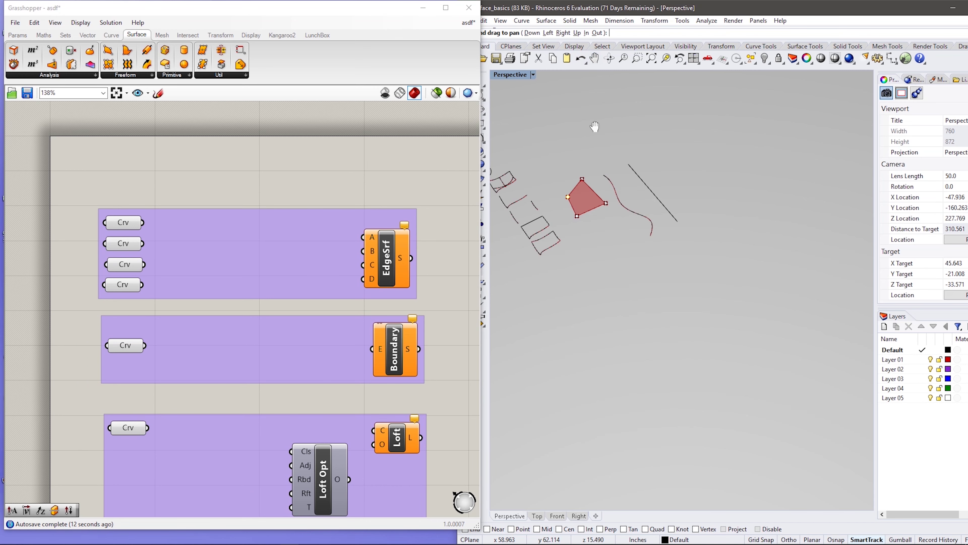
pyautogui.moveTo(595, 126); pyautogui.dragTo(672, 164)
pyautogui.scroll(4, 559, 228)
pyautogui.scroll(8, 676, 320)
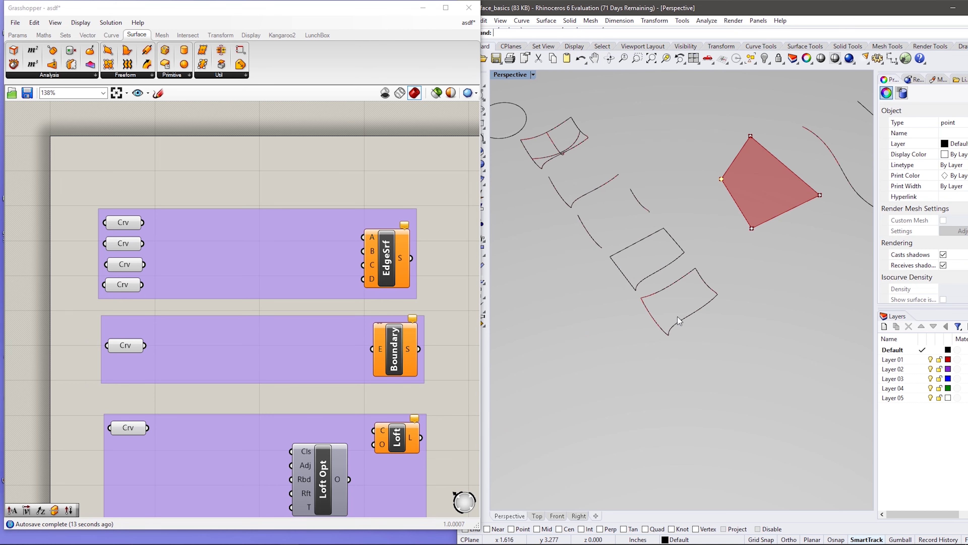
pyautogui.moveTo(709, 403); pyautogui.dragTo(704, 400, button='right')
pyautogui.keyDown('shift'); pyautogui.moveTo(704, 400); pyautogui.dragTo(694, 364, button='right'); pyautogui.keyUp('shift')
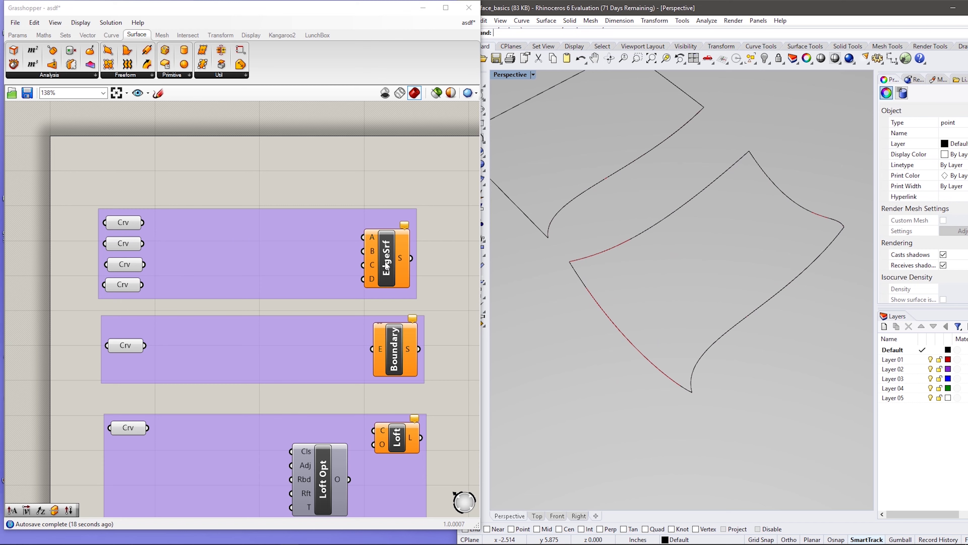
pyautogui.moveTo(387, 266)
pyautogui.click(125, 226)
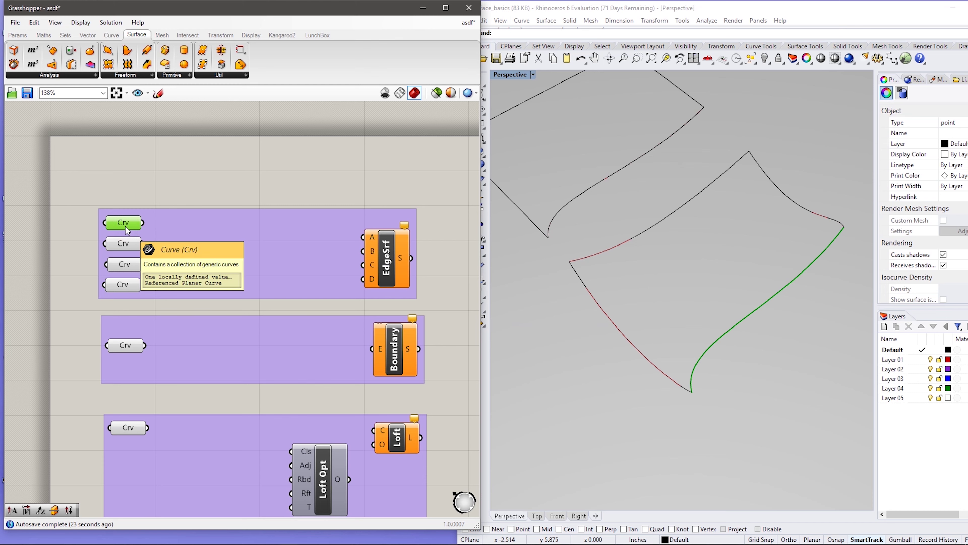
pyautogui.click(362, 171)
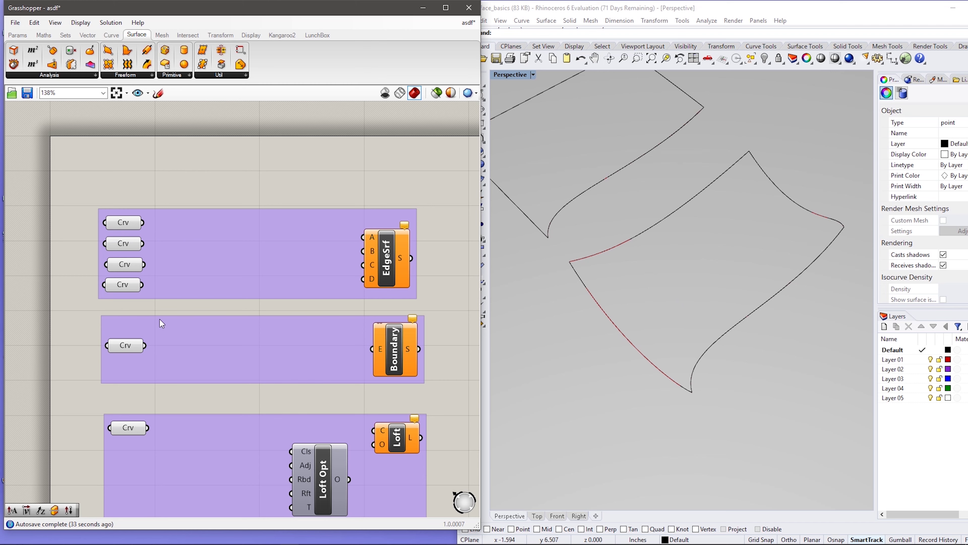
pyautogui.moveTo(127, 286); pyautogui.dragTo(129, 294)
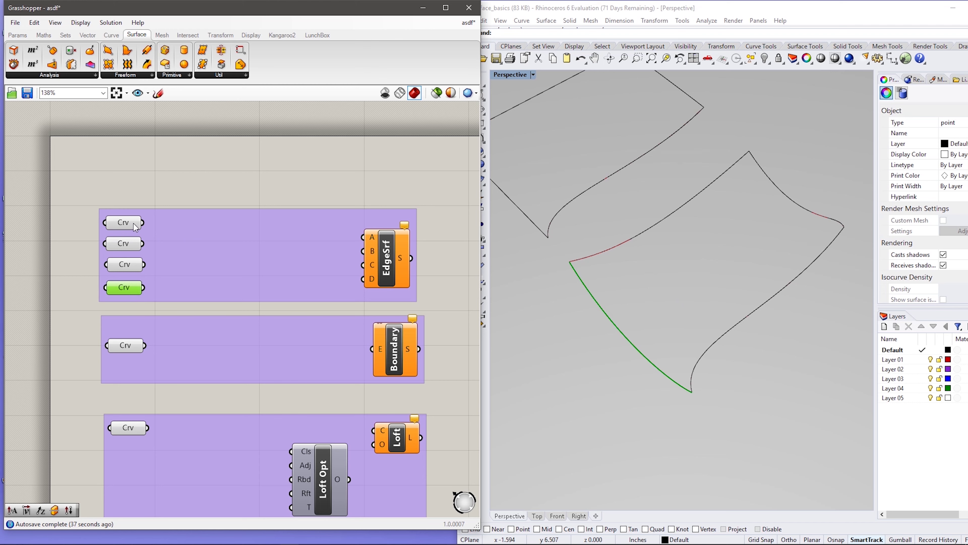
# Step: Connect the four curve parameters in order to inputs A, B, C and D of the EdgeSrf component
pyautogui.moveTo(143, 222); pyautogui.dragTo(362, 237)
pyautogui.moveTo(144, 244); pyautogui.dragTo(363, 251)
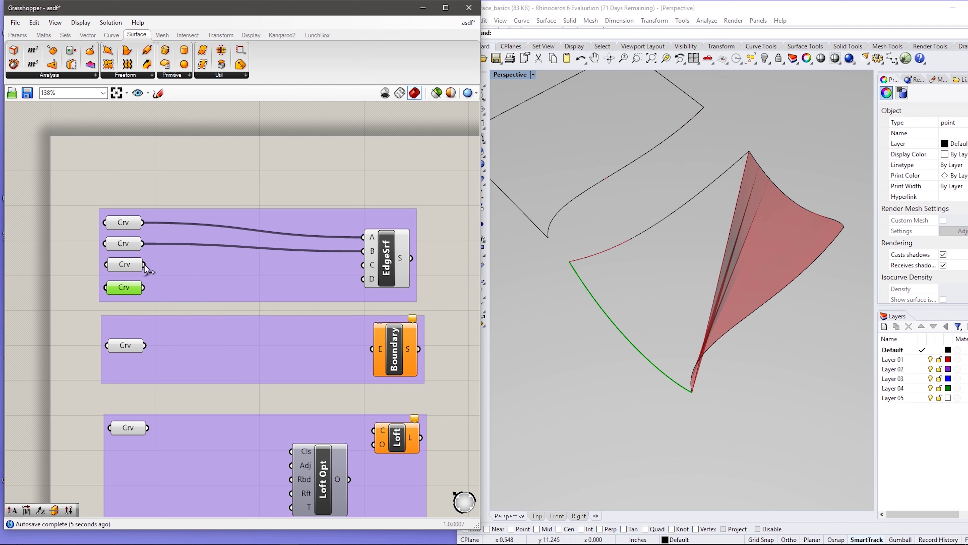
pyautogui.moveTo(144, 265); pyautogui.dragTo(362, 264)
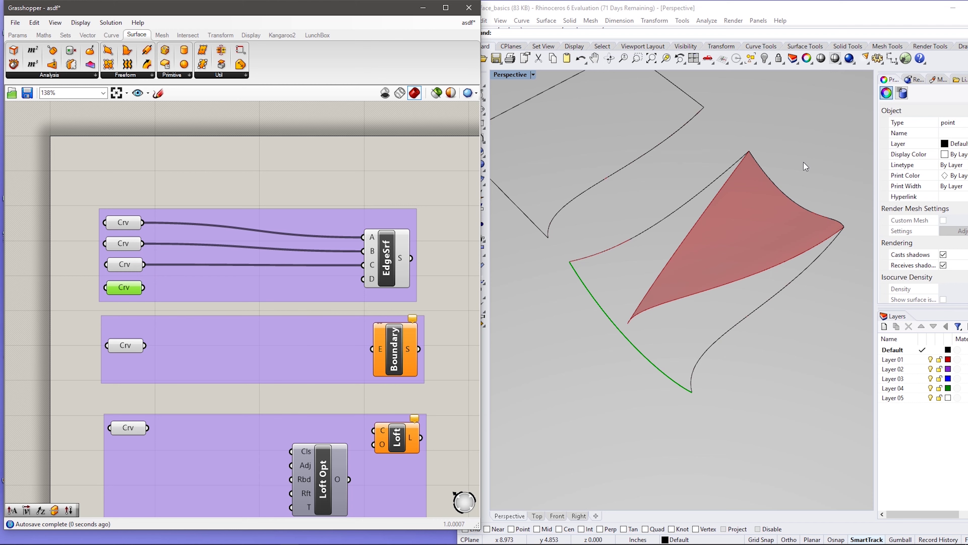
pyautogui.moveTo(143, 287); pyautogui.dragTo(363, 278)
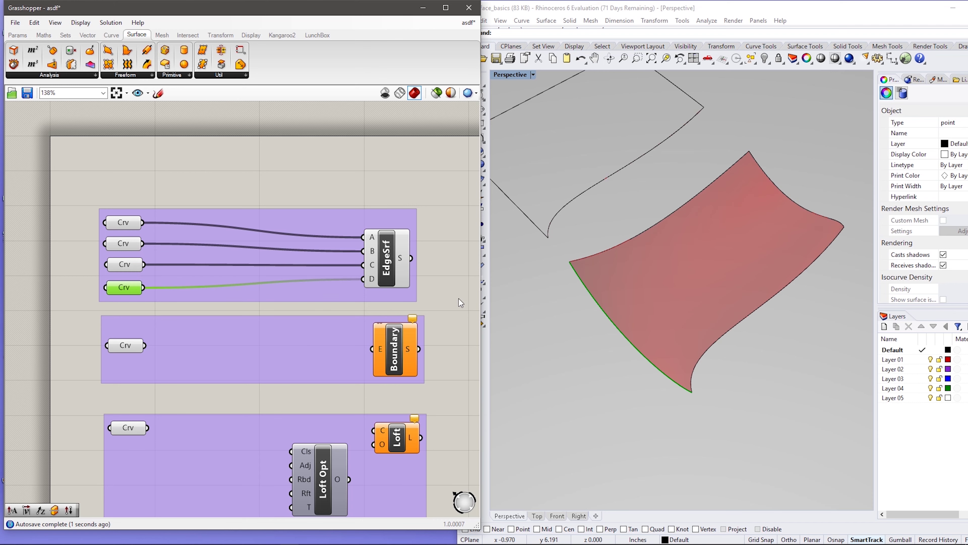
# Step: Reshape the black front boundary curve of the edge surface by moving its two inner control points in the Rhino viewport
pyautogui.click(773, 301)
pyautogui.moveTo(781, 314); pyautogui.dragTo(814, 346)
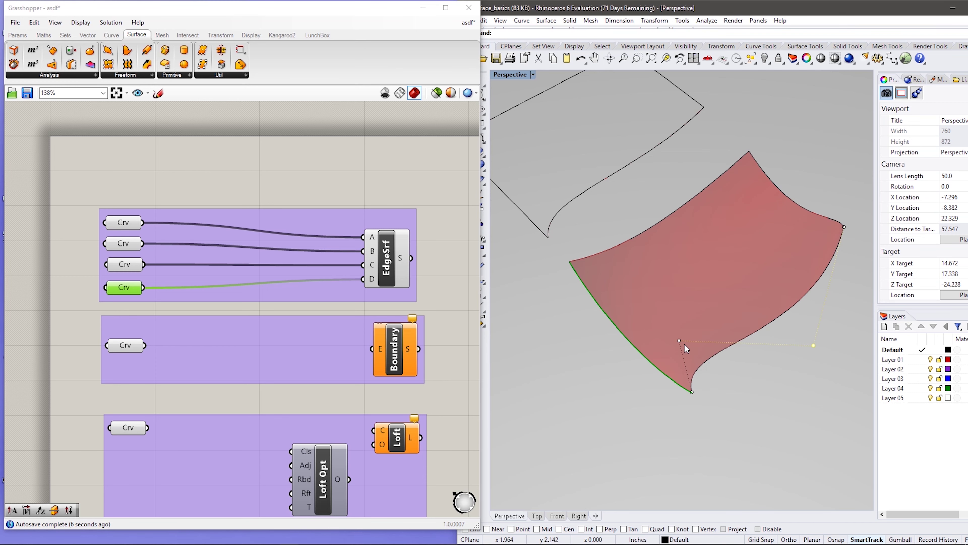
pyautogui.moveTo(680, 340); pyautogui.dragTo(688, 308)
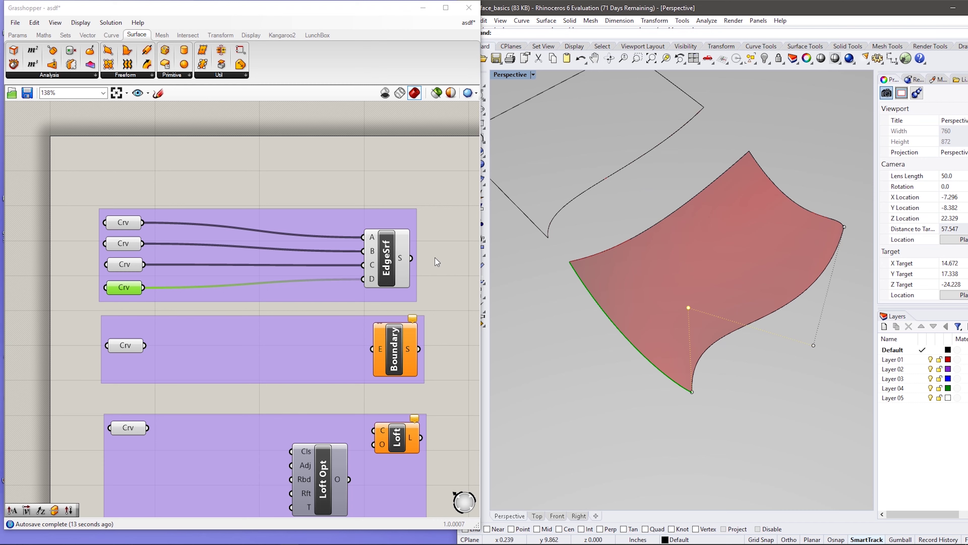
# Step: Turn off the viewport preview of the EdgeSrf component
pyautogui.click(400, 265)
pyautogui.rightClick(389, 258)
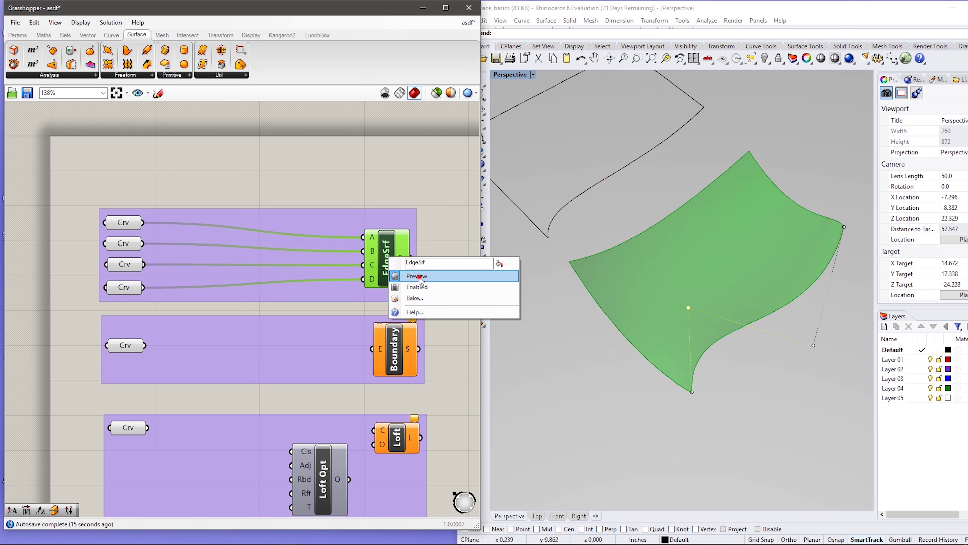
pyautogui.click(420, 276)
pyautogui.click(643, 175)
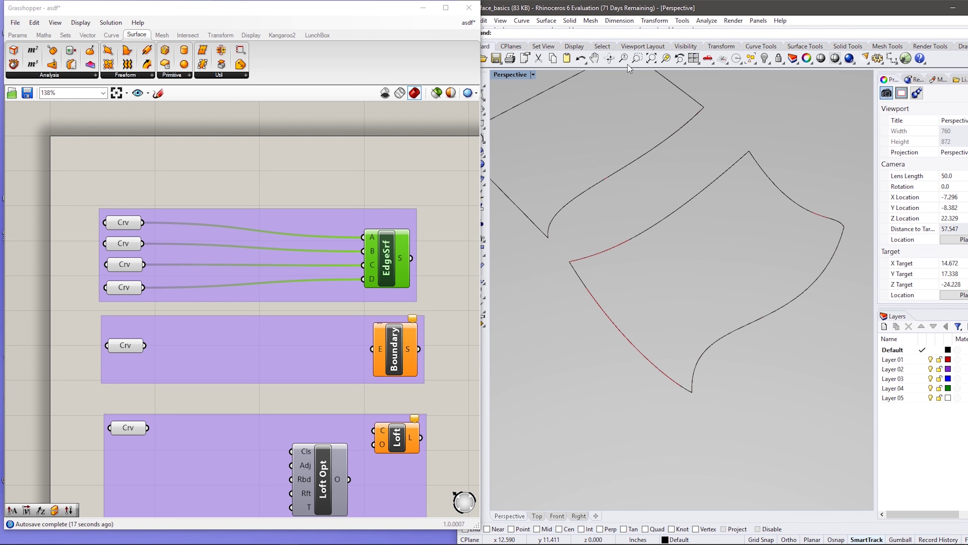
# Step: Read the built-in help for the Boundary component to learn what it creates and which inputs it takes
pyautogui.click(593, 58)
pyautogui.moveTo(676, 129); pyautogui.dragTo(735, 191)
pyautogui.scroll(4, 740, 216)
pyautogui.scroll(-4, 739, 230)
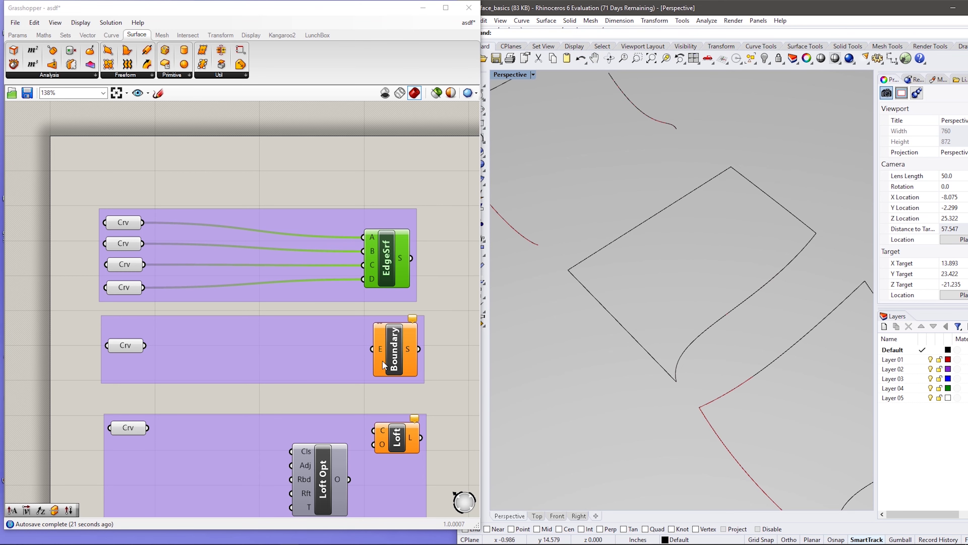
pyautogui.click(409, 355)
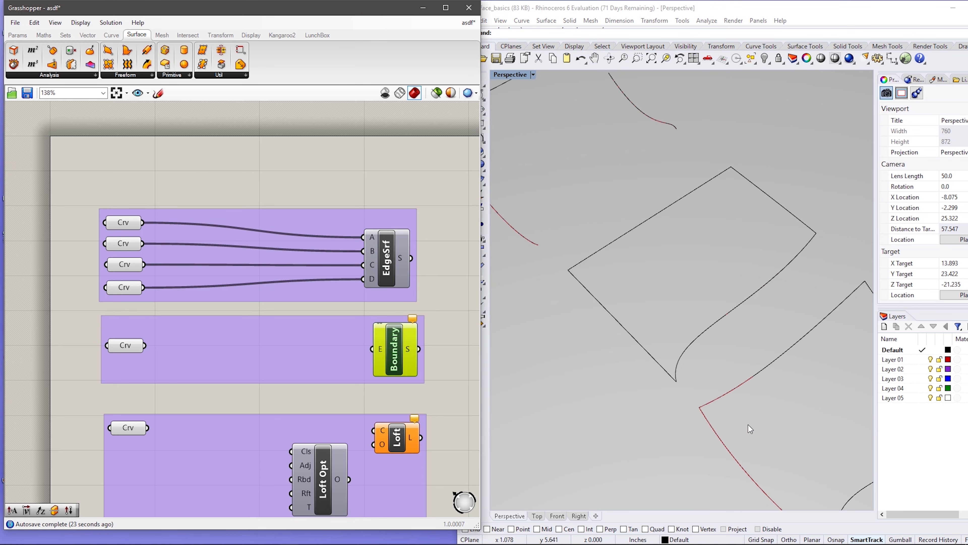
pyautogui.scroll(-2, 750, 417)
pyautogui.scroll(2, 849, 424)
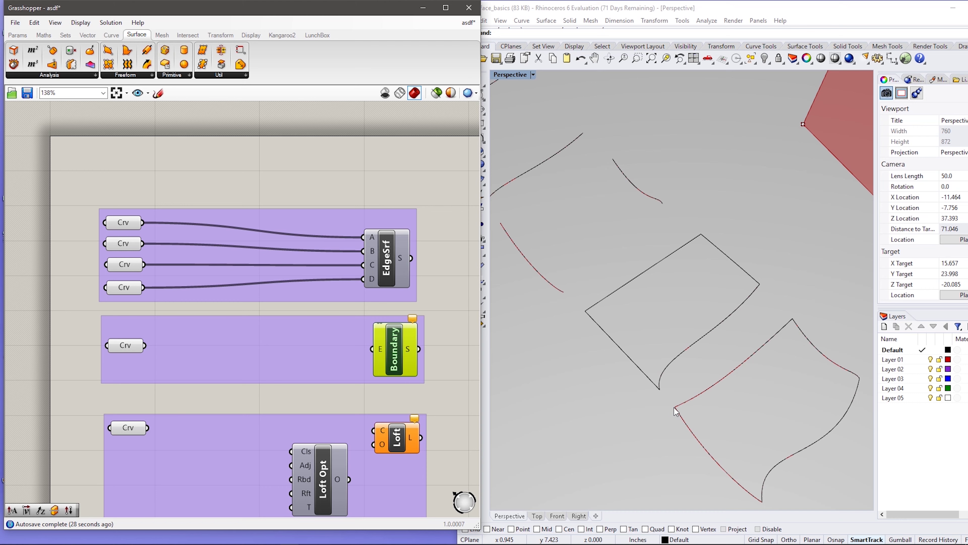
pyautogui.rightClick(397, 336)
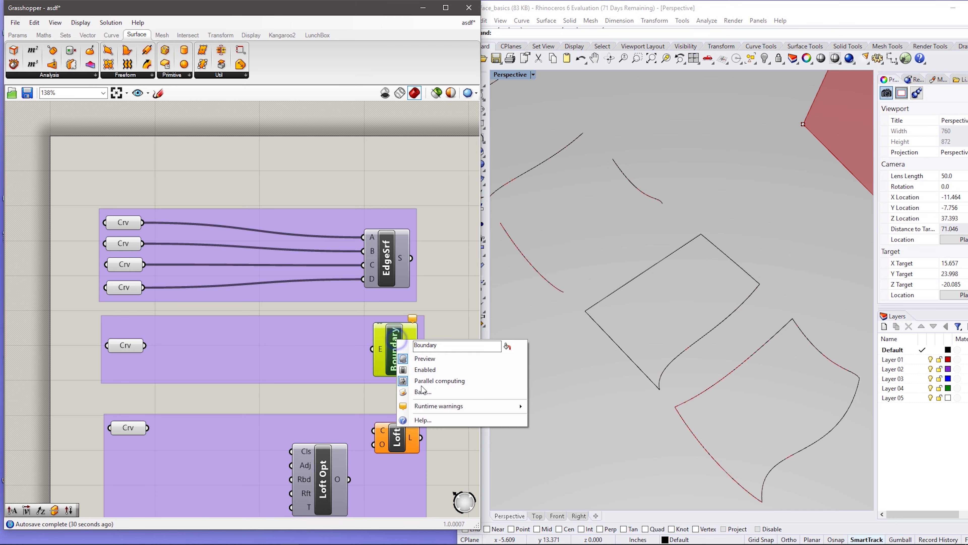
pyautogui.click(426, 417)
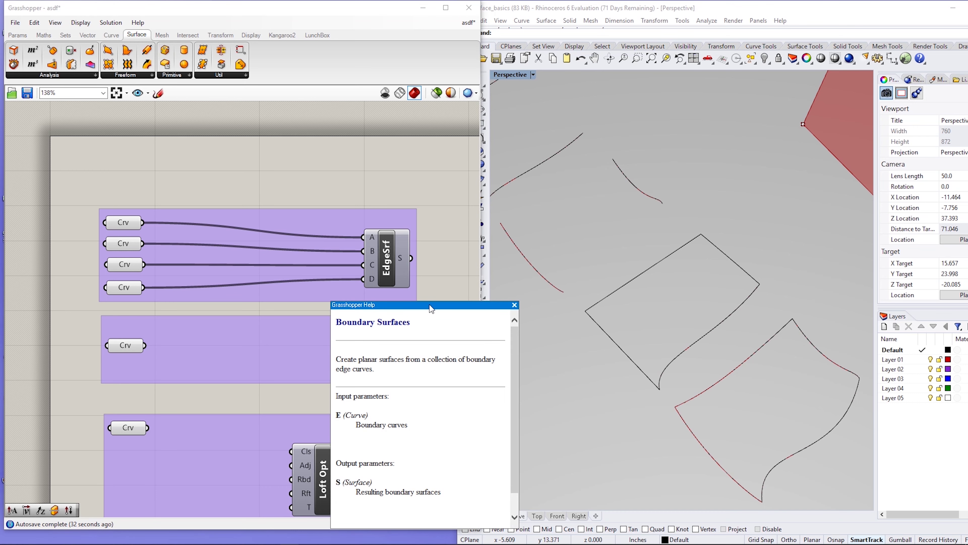
pyautogui.moveTo(431, 308); pyautogui.dragTo(407, 227)
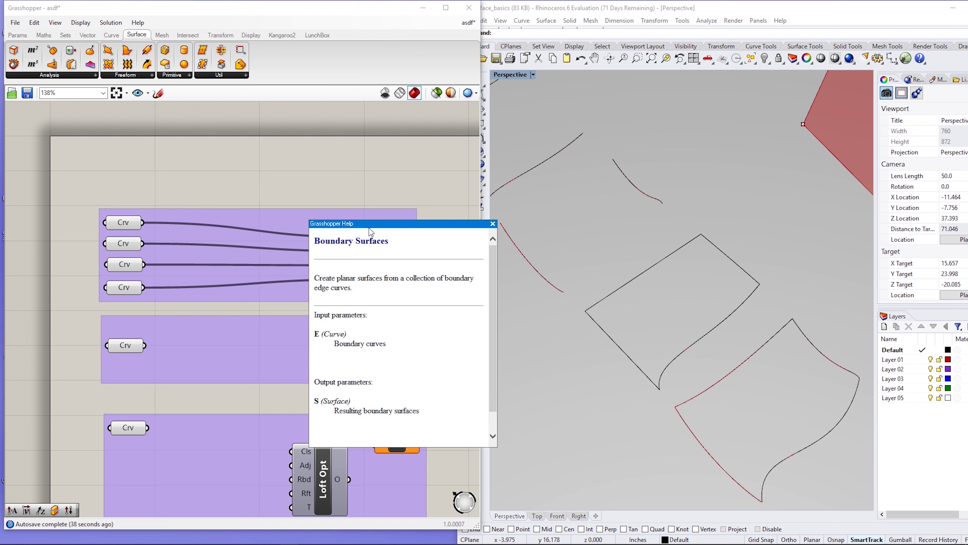
pyautogui.moveTo(369, 229); pyautogui.dragTo(406, 197)
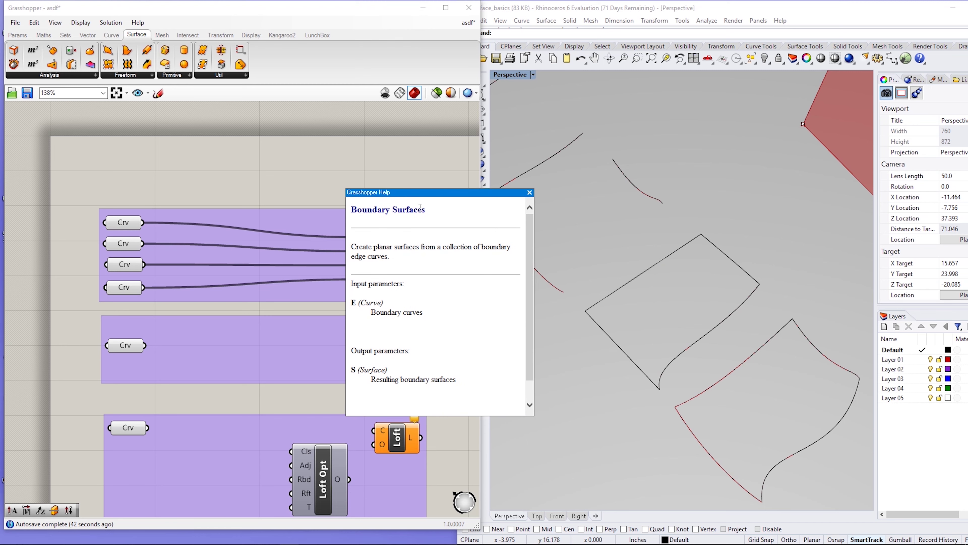
pyautogui.click(529, 193)
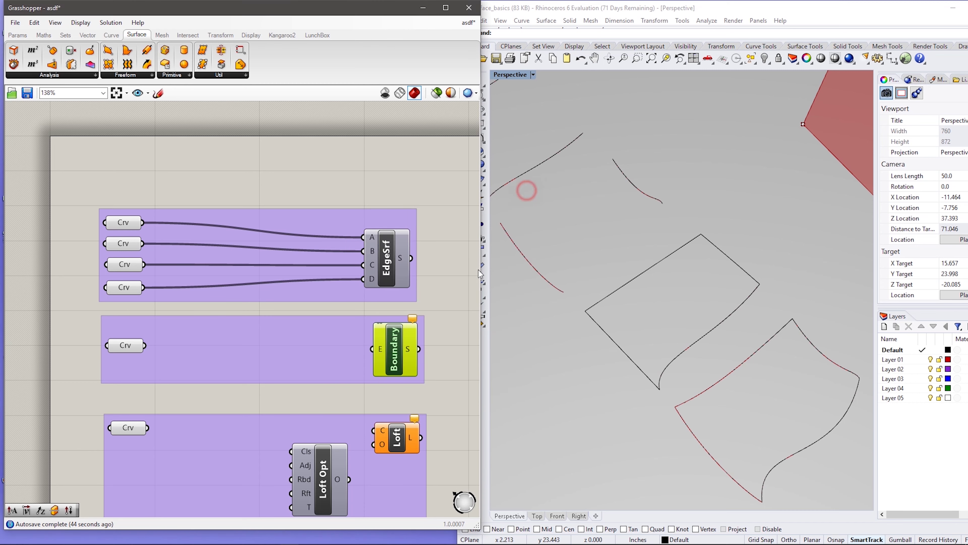
# Step: Connect the curve parameter to input E of the Boundary component and turn off that component's preview
pyautogui.click(122, 347)
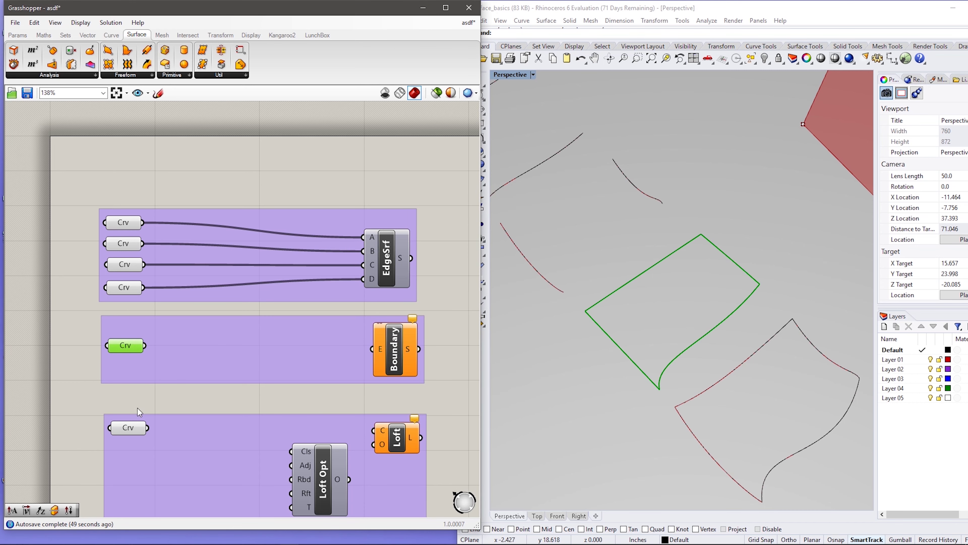
pyautogui.moveTo(144, 345); pyautogui.dragTo(372, 349)
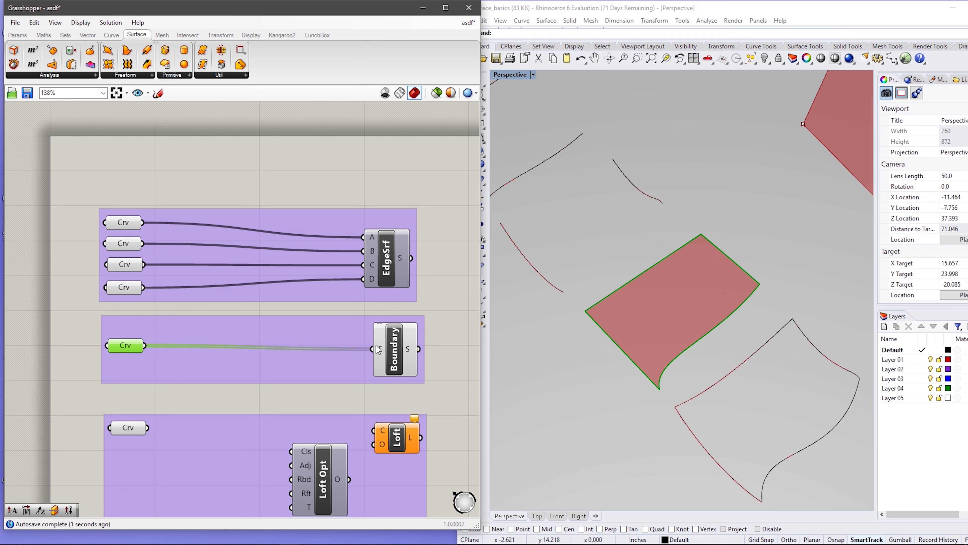
pyautogui.rightClick(395, 350)
pyautogui.click(425, 366)
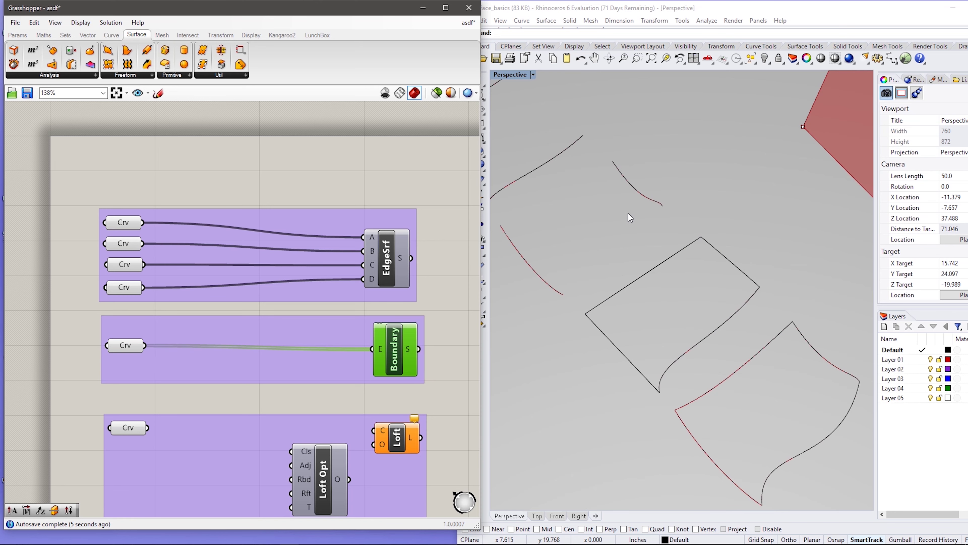
# Step: Connect the curve parameter referencing the two open curves to input C of the Loft component, and examine the Loft Opt component's inputs
pyautogui.moveTo(628, 213); pyautogui.dragTo(664, 181, button='right')
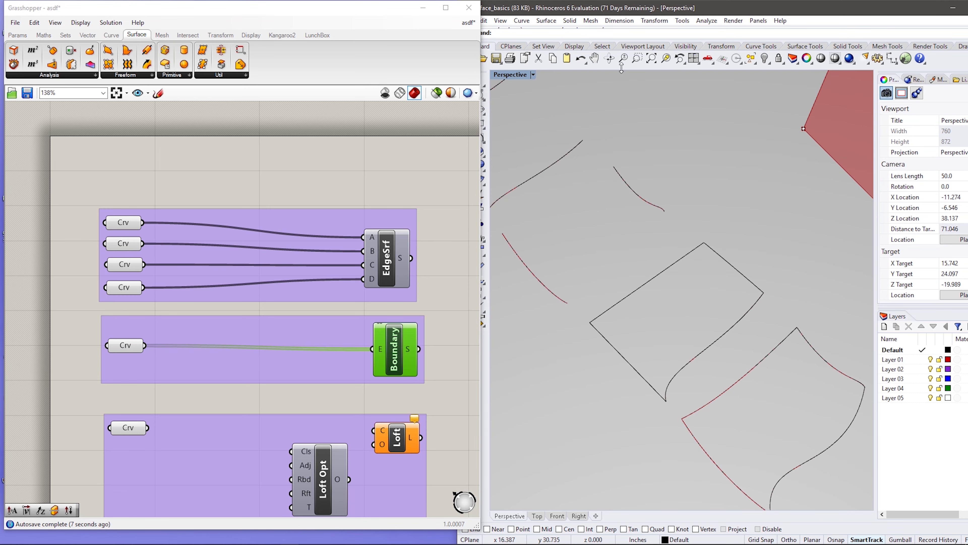
pyautogui.click(595, 58)
pyautogui.moveTo(732, 186); pyautogui.dragTo(703, 171)
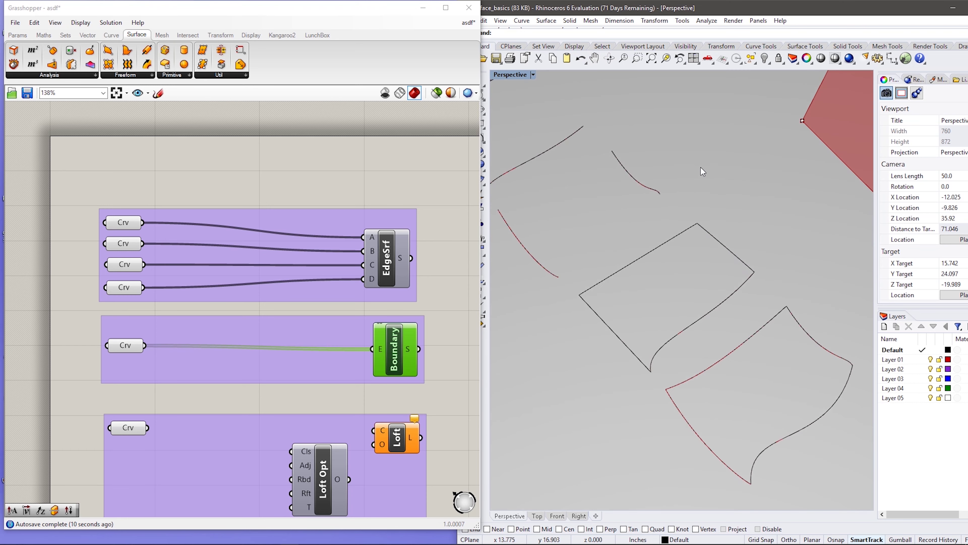
pyautogui.click(654, 195)
pyautogui.click(718, 149)
pyautogui.click(709, 190)
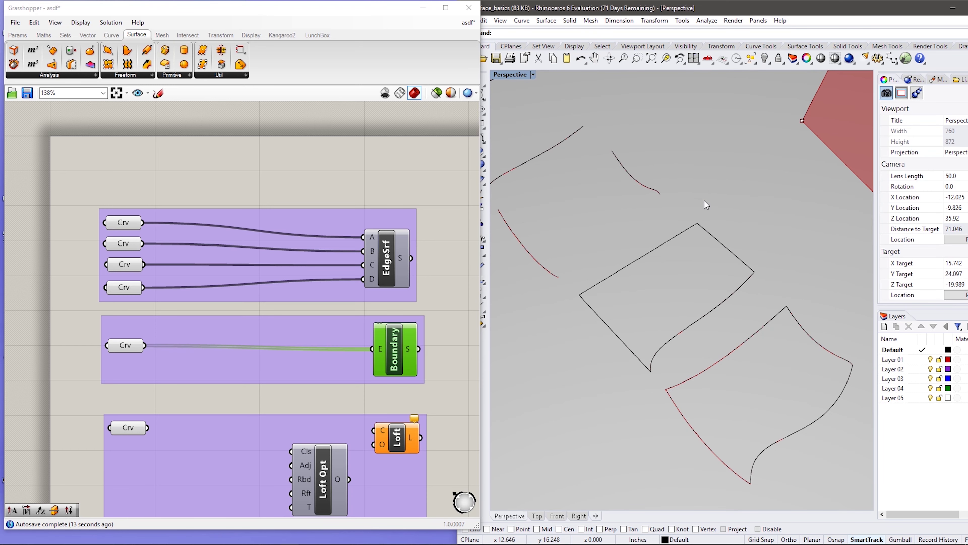
pyautogui.scroll(1, 528, 194)
pyautogui.scroll(2, 516, 185)
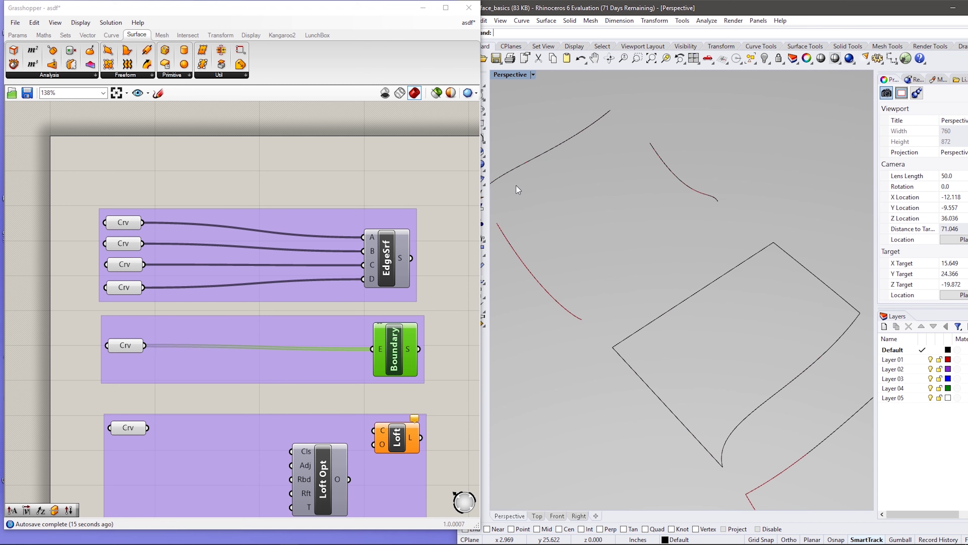
pyautogui.scroll(-2, 516, 185)
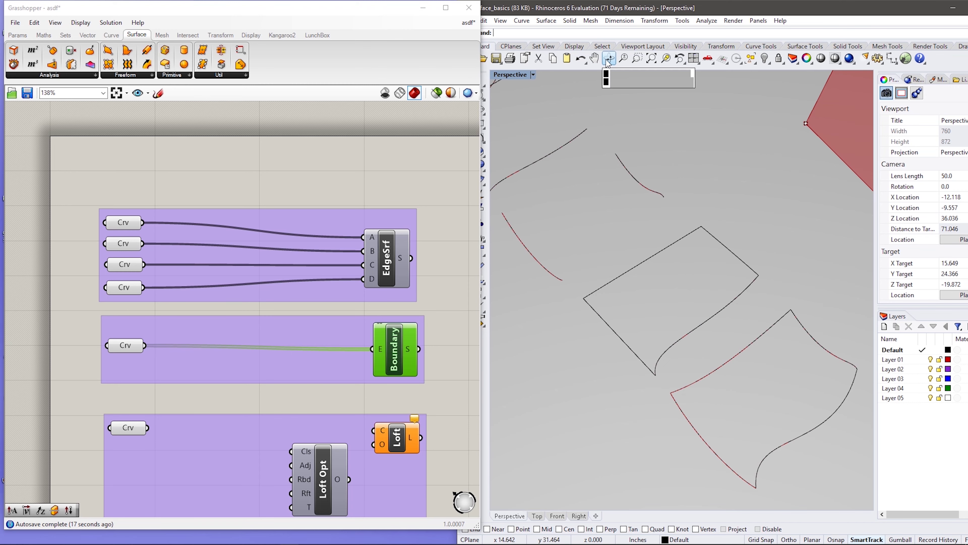
pyautogui.click(597, 59)
pyautogui.moveTo(624, 156); pyautogui.dragTo(764, 322)
pyautogui.moveTo(761, 322); pyautogui.dragTo(739, 310, button='right')
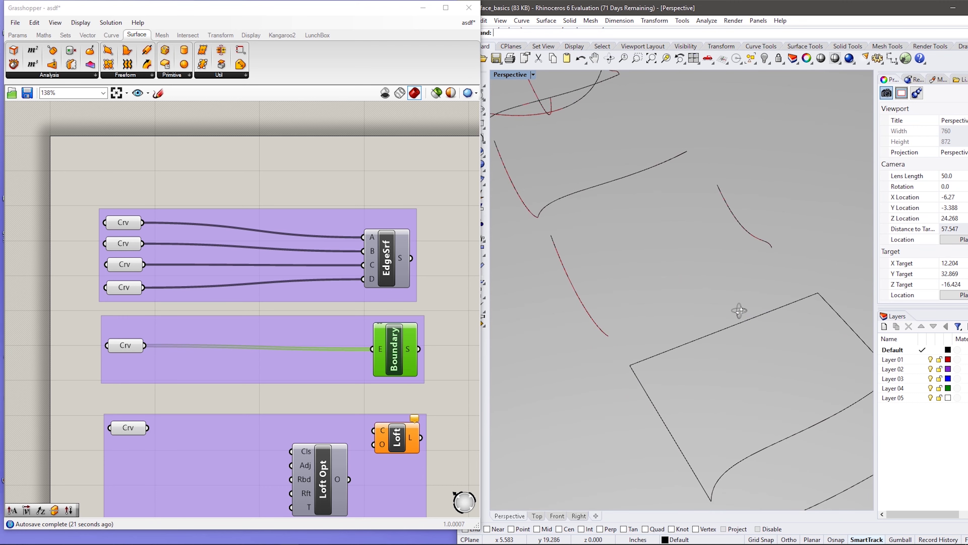
pyautogui.scroll(2, 740, 311)
pyautogui.scroll(-2, 682, 285)
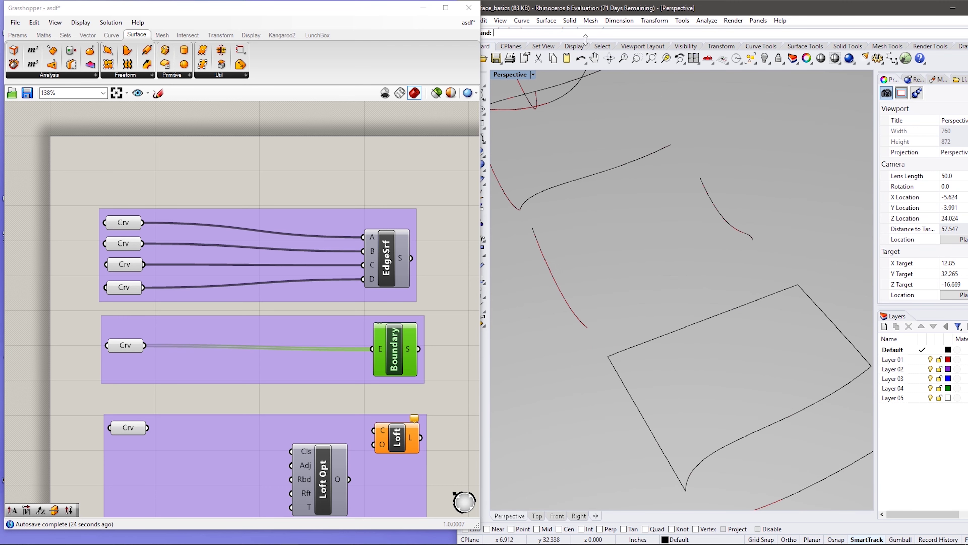
pyautogui.click(594, 58)
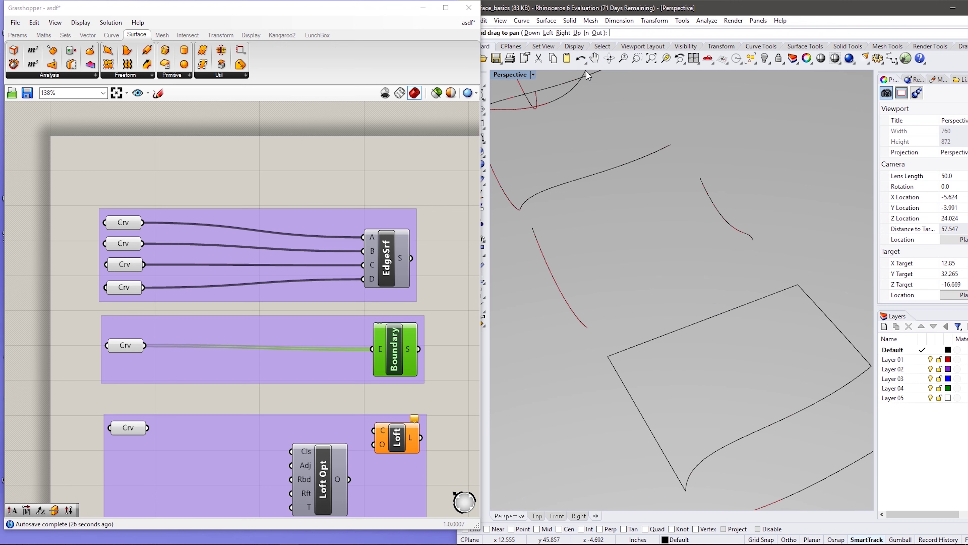
pyautogui.scroll(-2, 426, 429)
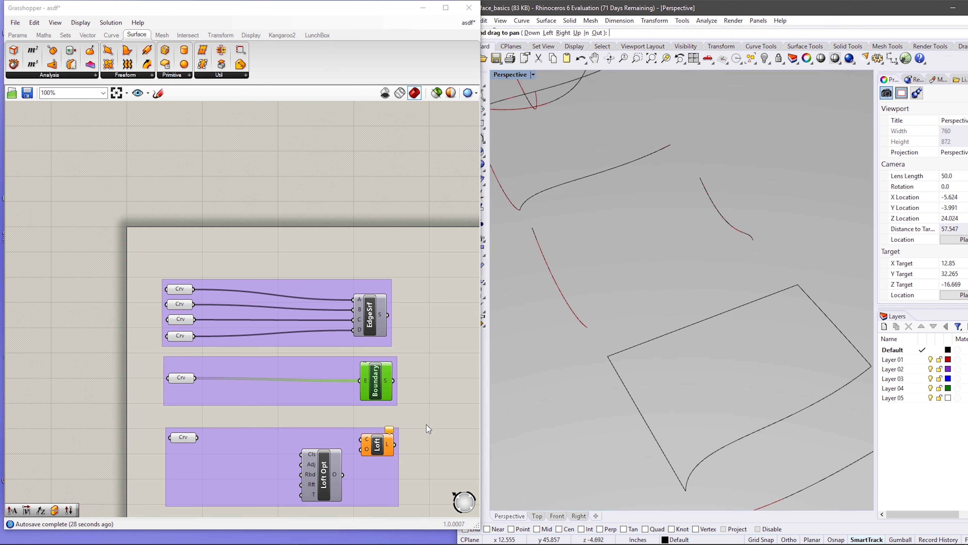
pyautogui.scroll(1, 427, 431)
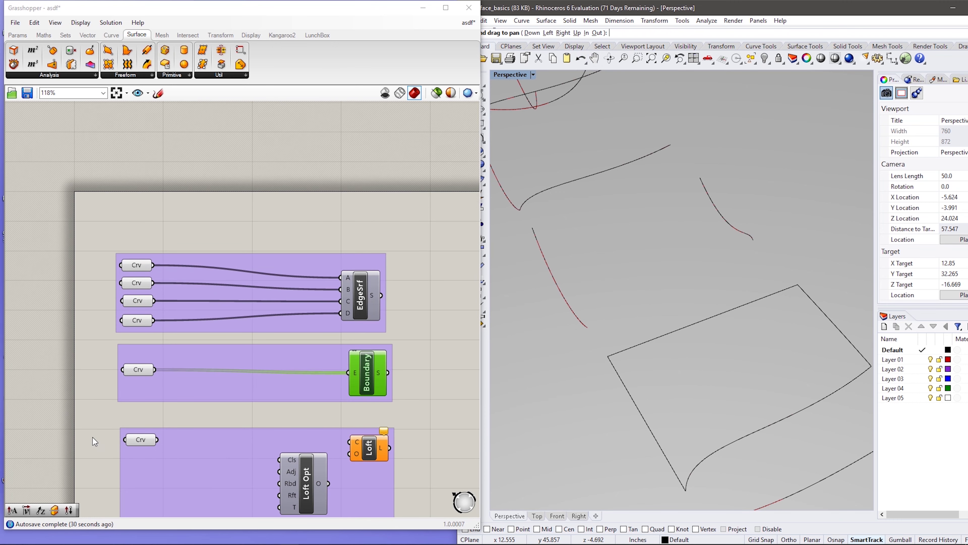
pyautogui.click(134, 442)
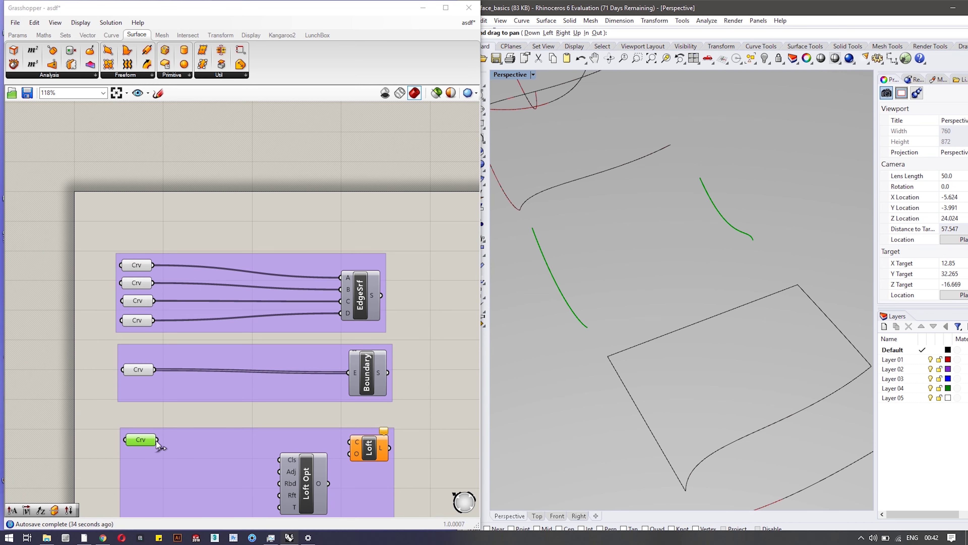
pyautogui.moveTo(158, 439); pyautogui.dragTo(349, 442)
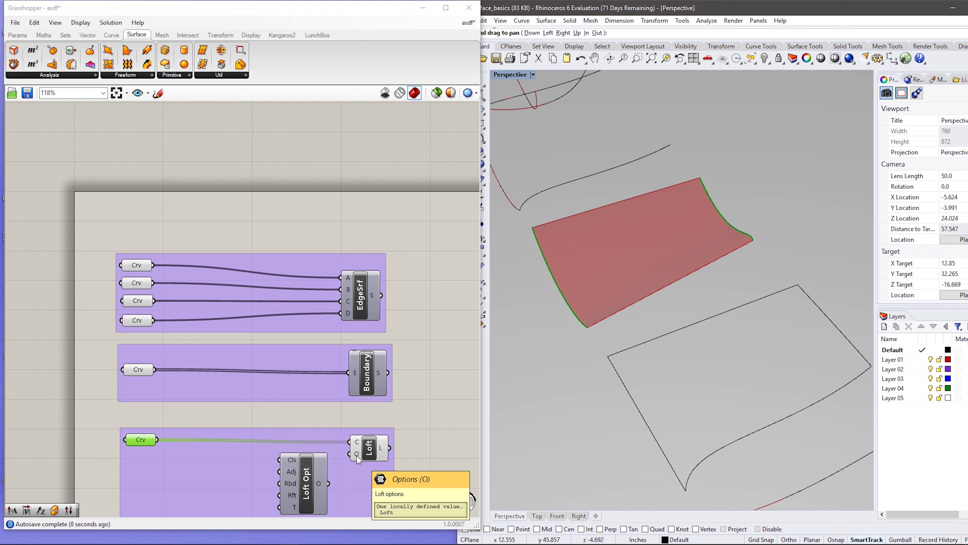
pyautogui.click(307, 474)
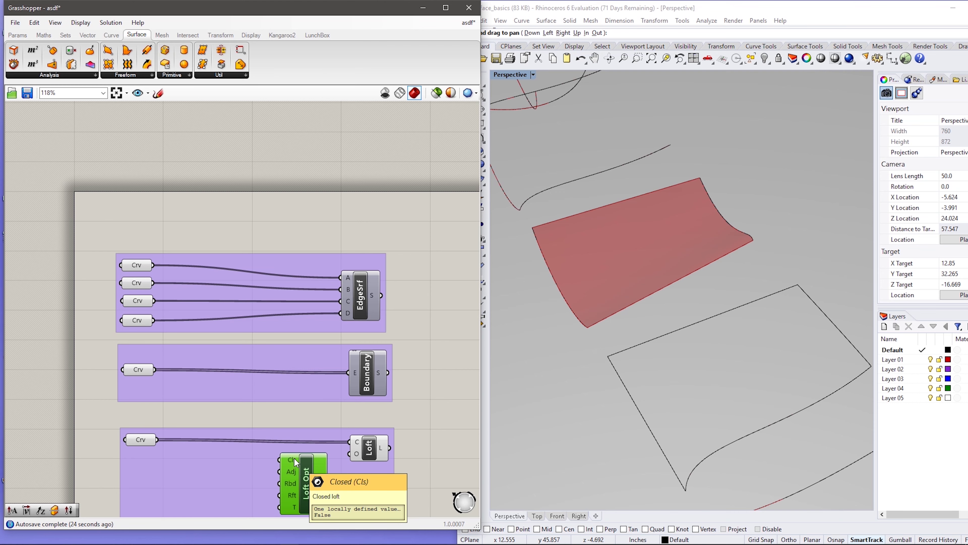
# Step: Check which Rhino curves the two curve parameters in the Swp1 group reference
pyautogui.moveTo(404, 439); pyautogui.dragTo(401, 202, button='right')
pyautogui.scroll(6, 551, 152)
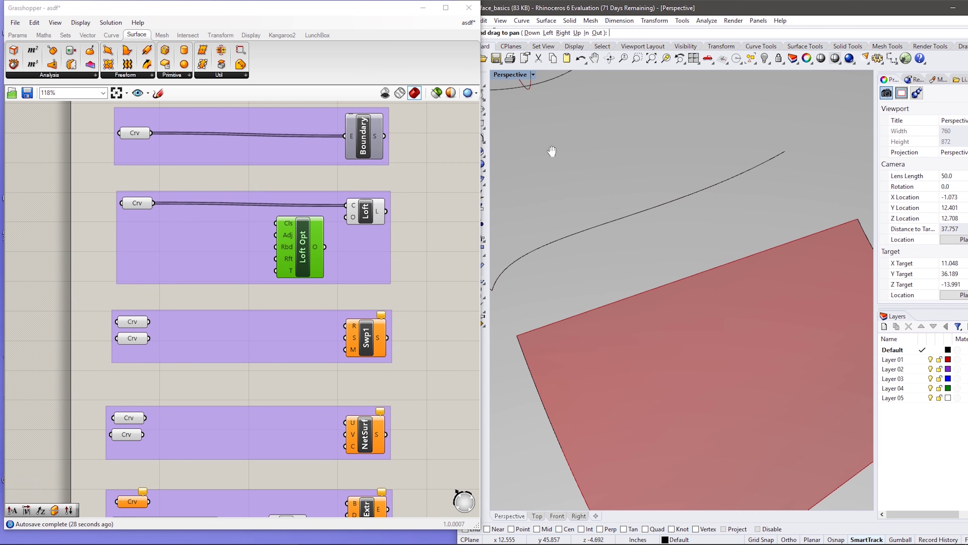
pyautogui.scroll(-10, 551, 152)
pyautogui.moveTo(649, 112); pyautogui.dragTo(697, 136, button='right')
pyautogui.scroll(6, 550, 202)
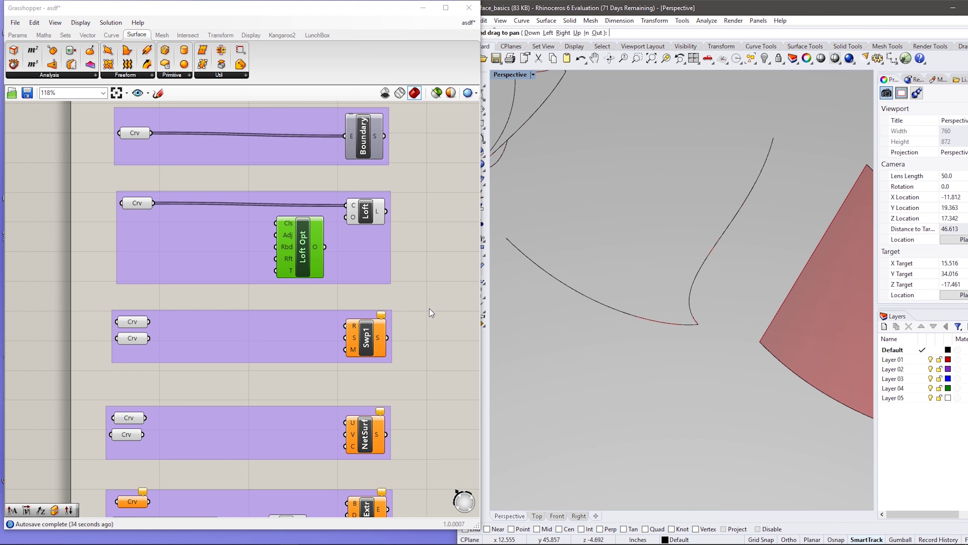
pyautogui.click(134, 325)
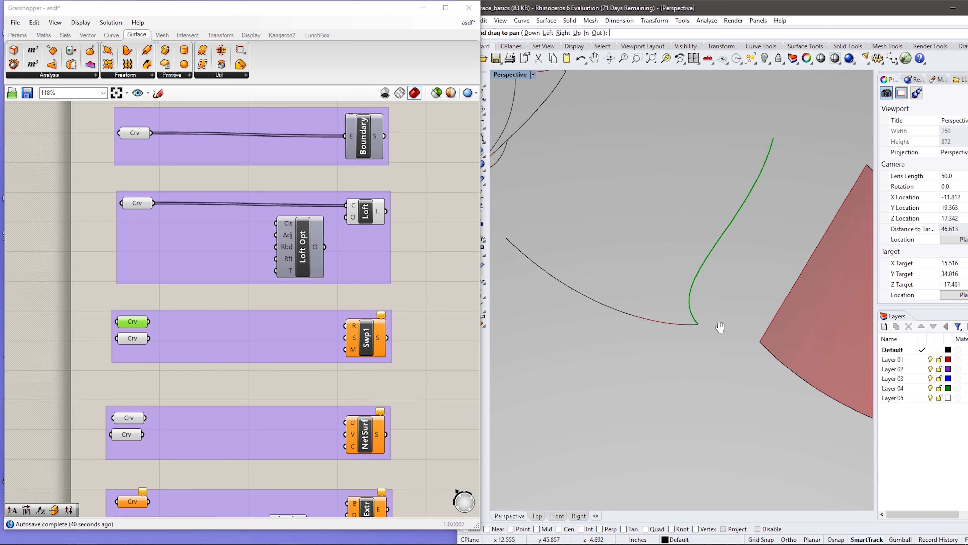
pyautogui.click(127, 339)
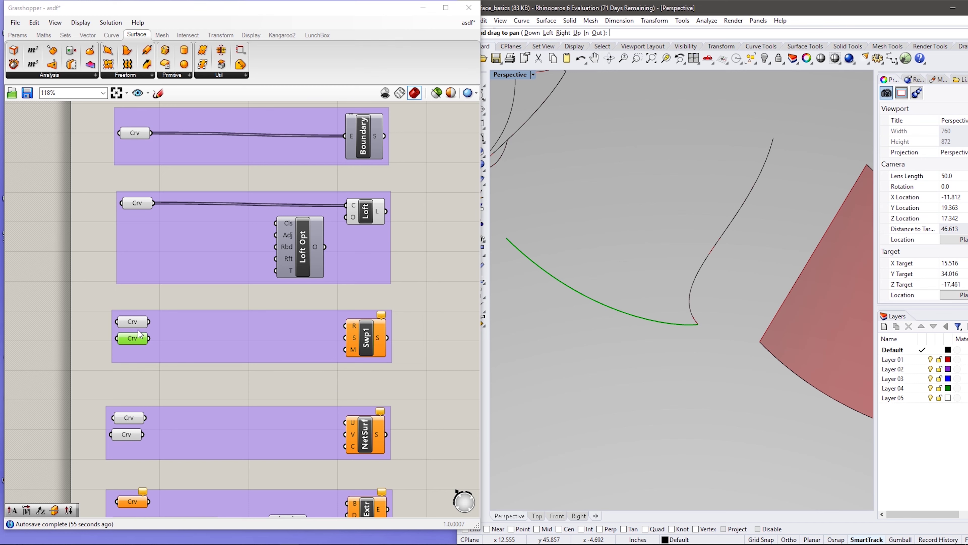
# Step: Connect the second curve parameter to input S and the first to input R of the Swp1 component, and inspect the swept surface
pyautogui.moveTo(150, 338); pyautogui.dragTo(348, 345)
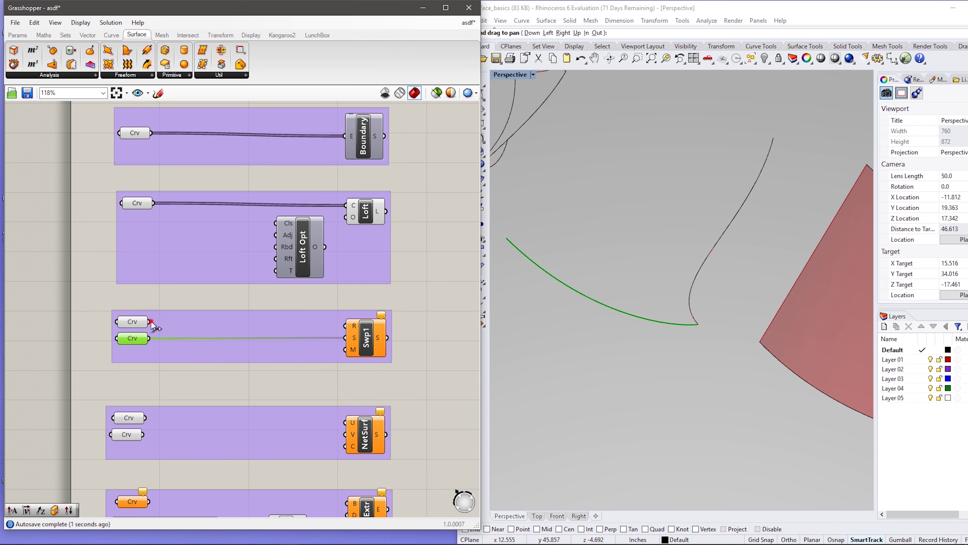
pyautogui.moveTo(150, 322); pyautogui.dragTo(345, 325)
pyautogui.click(583, 262)
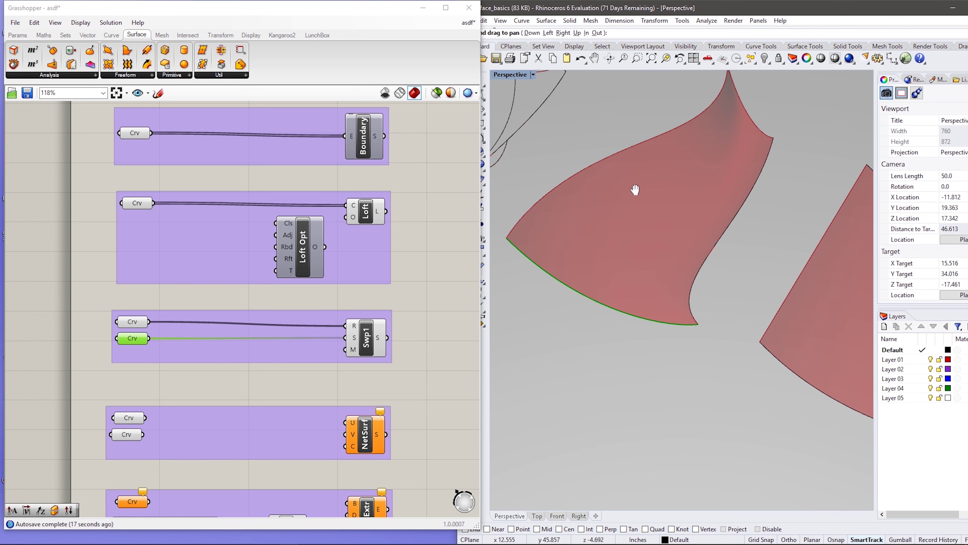
pyautogui.scroll(11, 628, 216)
pyautogui.scroll(-13, 631, 220)
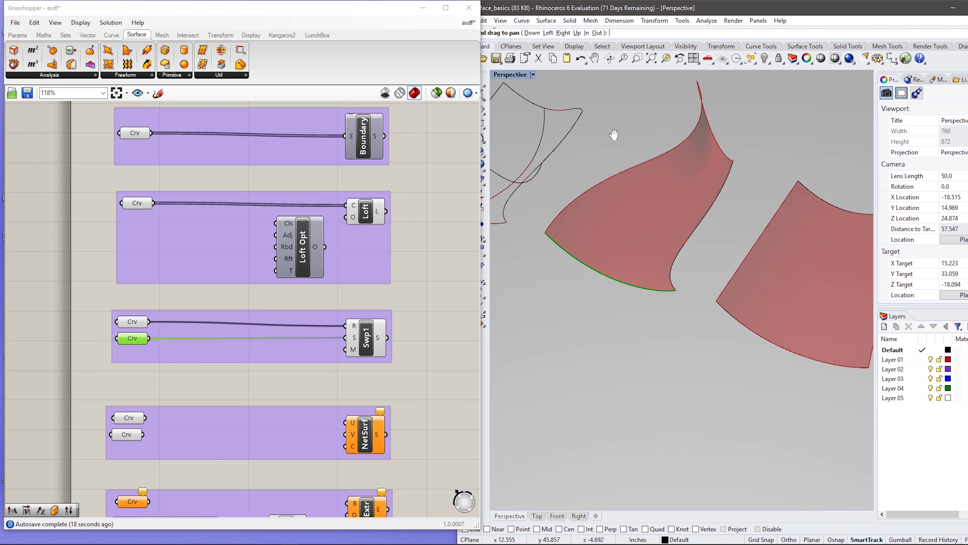
# Step: Locate the grid of crossing curves in Rhino's Perspective viewport and examine it up close
pyautogui.click(597, 54)
pyautogui.moveTo(608, 80); pyautogui.dragTo(621, 116)
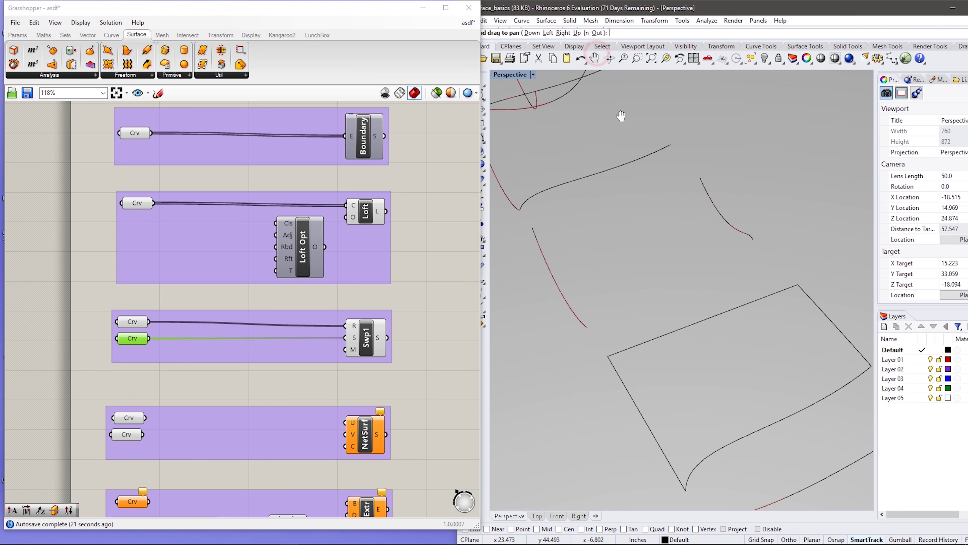
pyautogui.moveTo(640, 171); pyautogui.dragTo(768, 232)
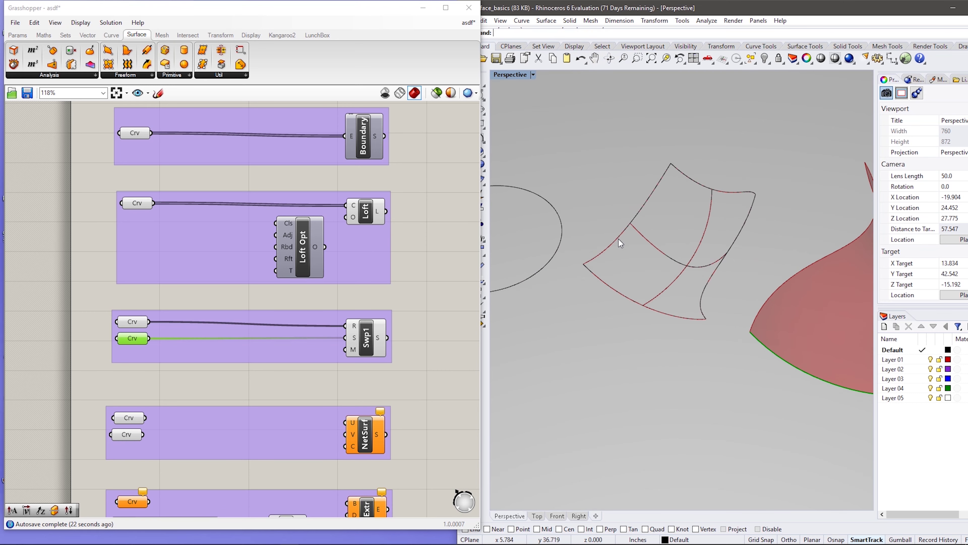
pyautogui.scroll(2, 627, 238)
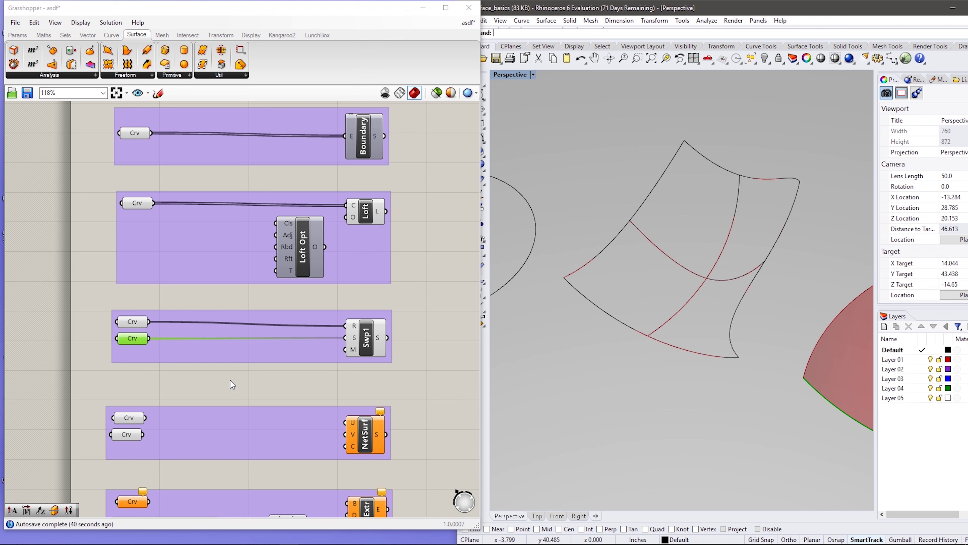
# Step: Switch to the web browser and examine the enlarged UVMapping.png diagram on Wikipedia
pyautogui.moveTo(186, 540)
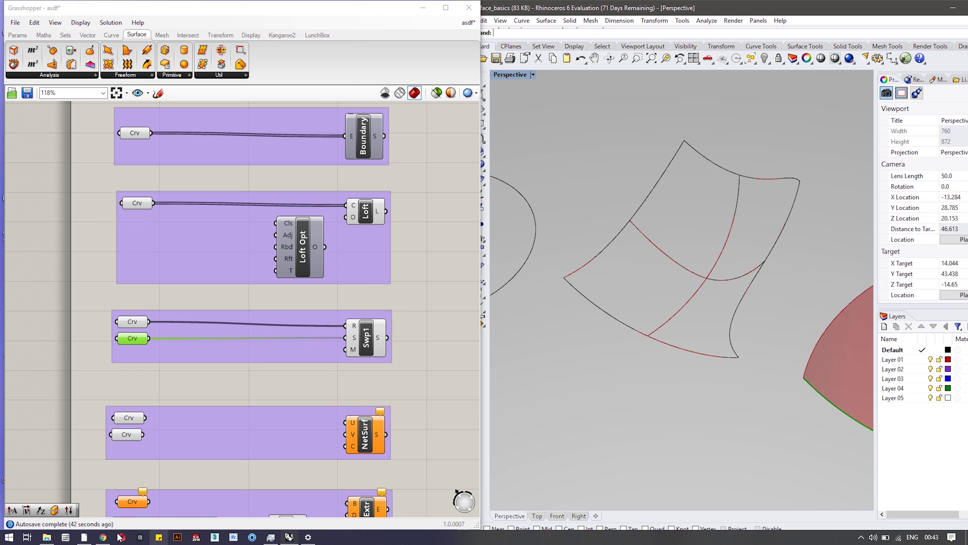
pyautogui.click(103, 537)
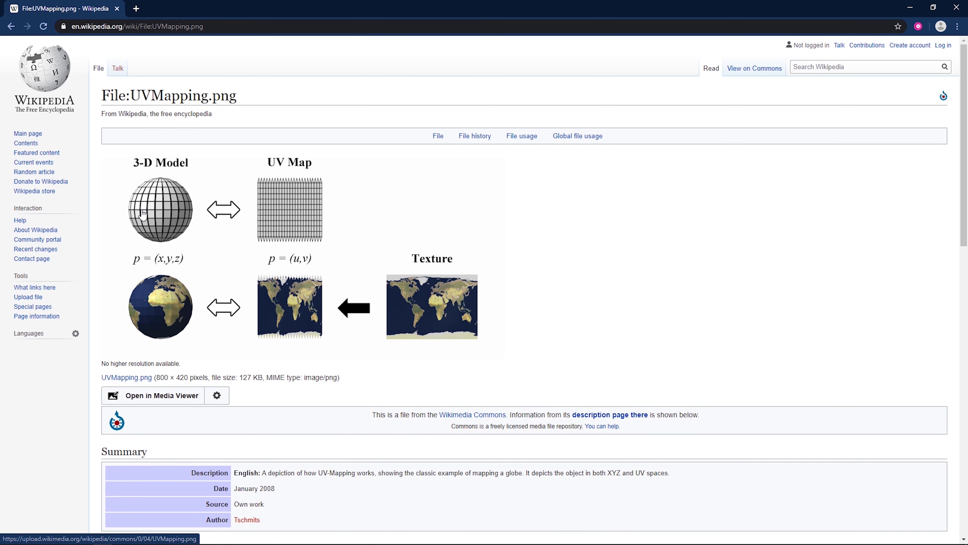
pyautogui.keyDown('ctrl'); pyautogui.scroll(1, 143, 213); pyautogui.keyUp('ctrl')
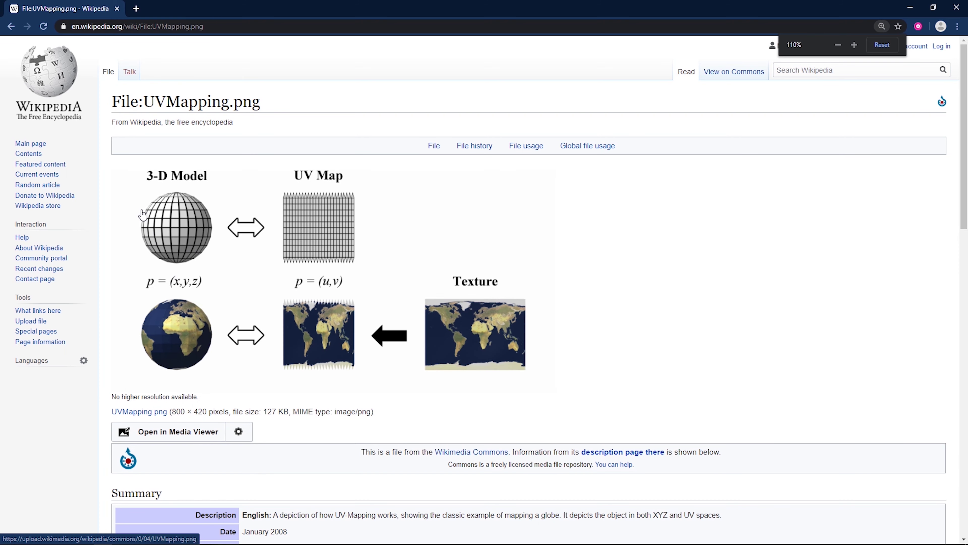
pyautogui.keyDown('ctrl'); pyautogui.scroll(1, 143, 214); pyautogui.keyUp('ctrl')
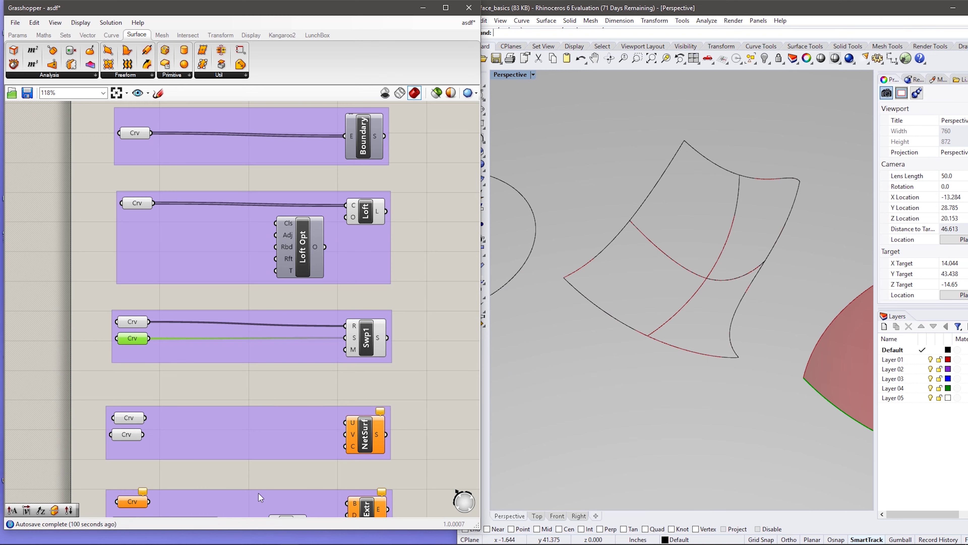
# Step: Check the curves referenced in Grasshopper's NetSurf group, and connect the first curve parameter to input U and the second to input V
pyautogui.scroll(2, 259, 494)
pyautogui.moveTo(325, 362); pyautogui.dragTo(332, 315, button='right')
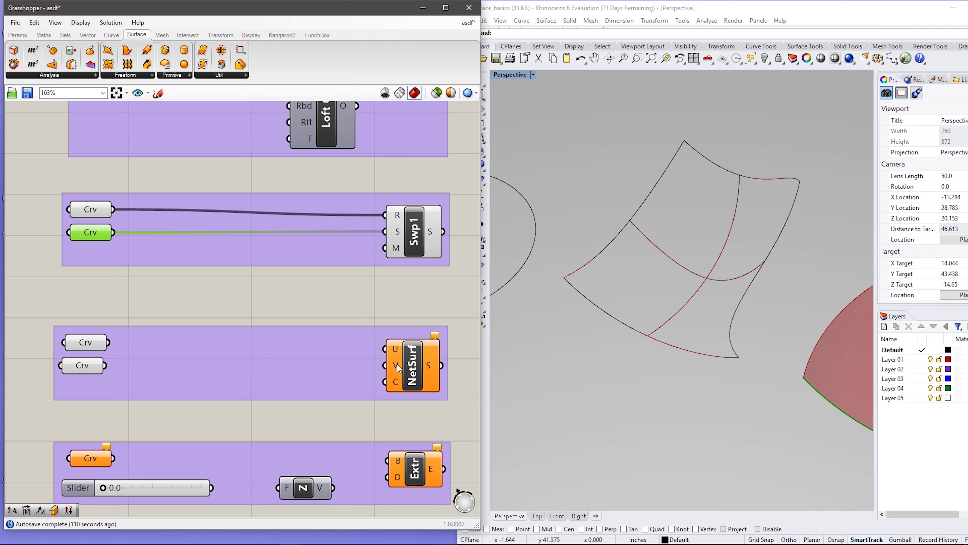
pyautogui.click(96, 347)
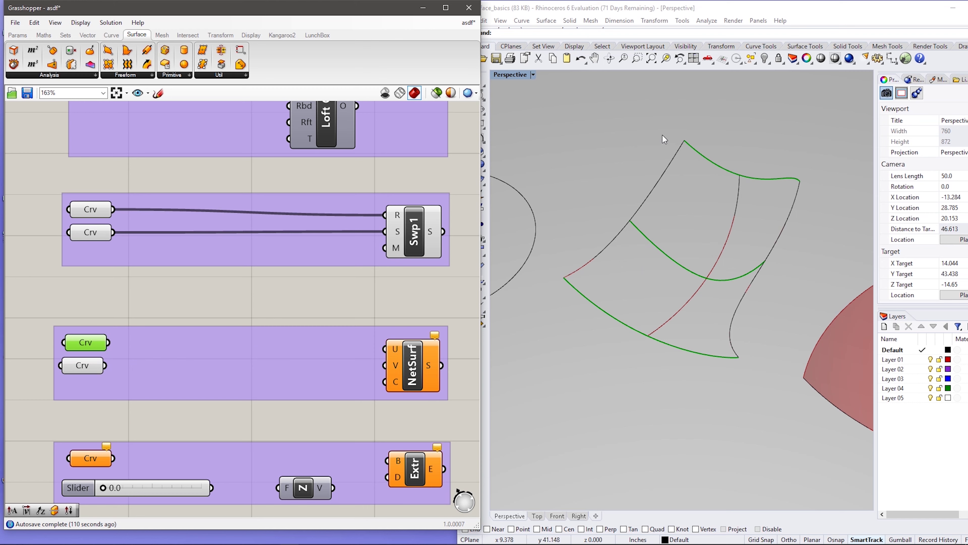
pyautogui.click(86, 370)
pyautogui.moveTo(110, 343); pyautogui.dragTo(384, 349)
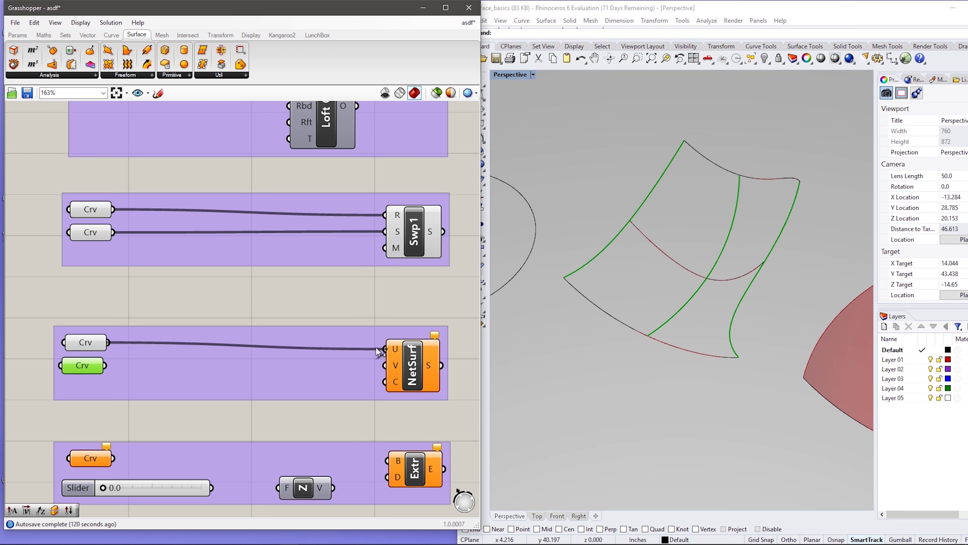
pyautogui.moveTo(251, 382); pyautogui.dragTo(386, 366)
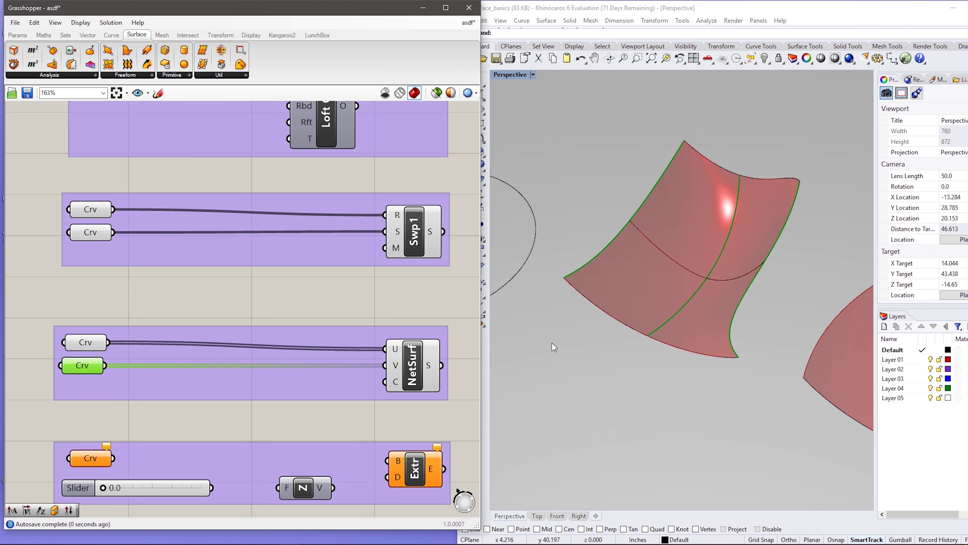
pyautogui.moveTo(620, 369)
pyautogui.mouseDown(button='right')
pyautogui.moveTo(622, 329)
pyautogui.moveTo(618, 373)
pyautogui.mouseUp(button='right')
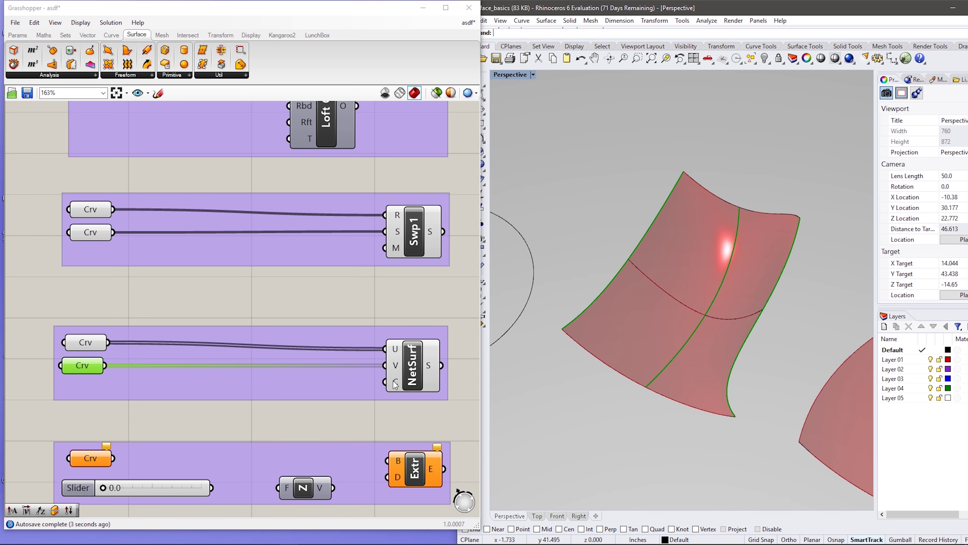
# Step: Read the tooltip and help text for the NetSurf component's Continuity input C
pyautogui.moveTo(396, 385)
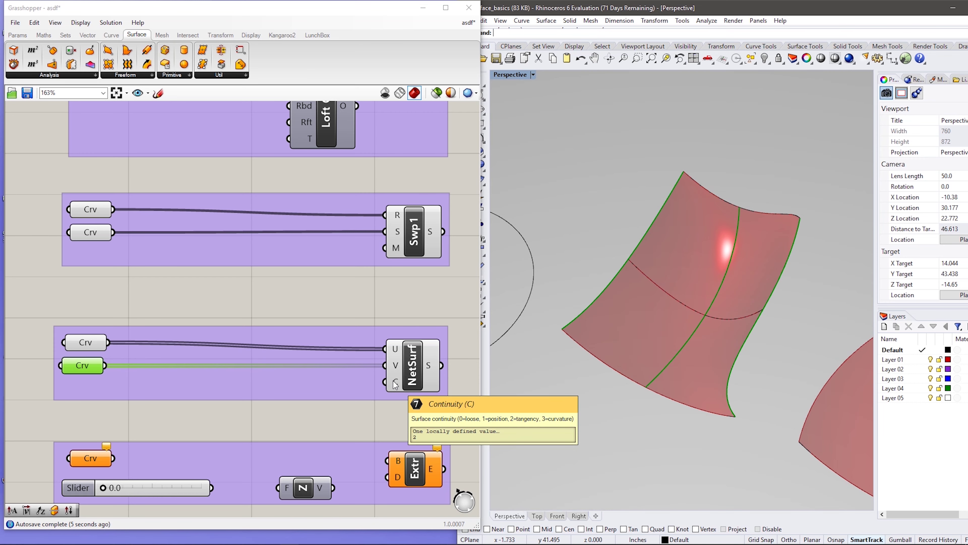
pyautogui.rightClick(395, 384)
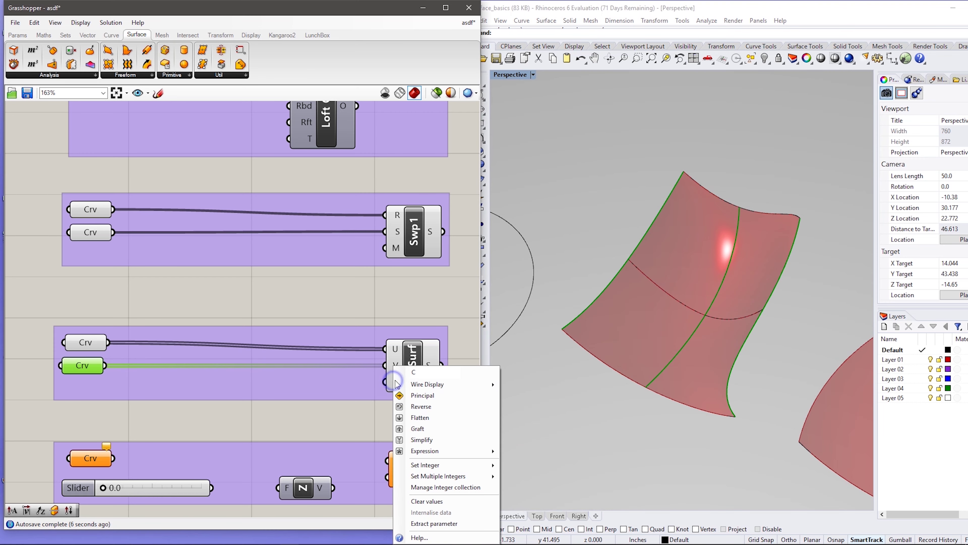
pyautogui.click(413, 535)
pyautogui.moveTo(422, 327); pyautogui.dragTo(423, 203)
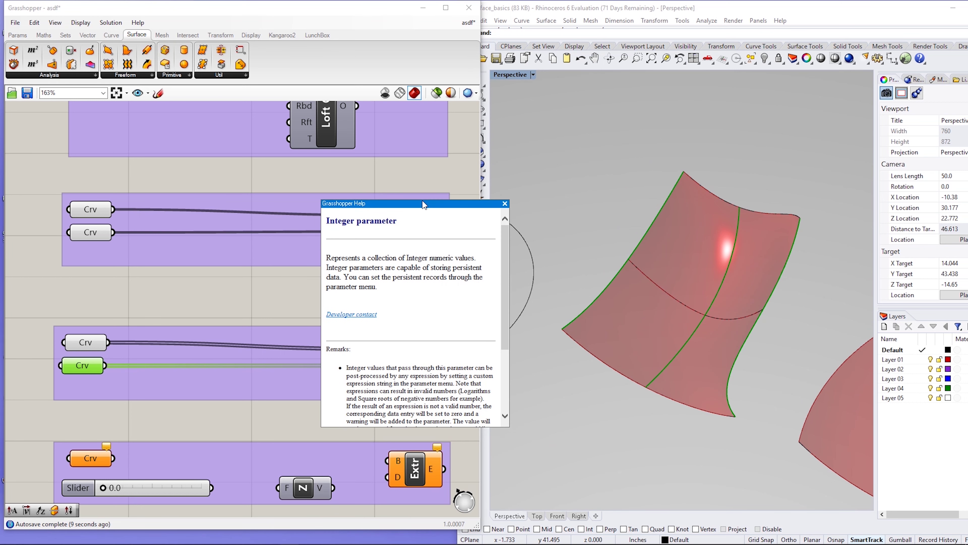
pyautogui.moveTo(496, 270); pyautogui.dragTo(504, 386)
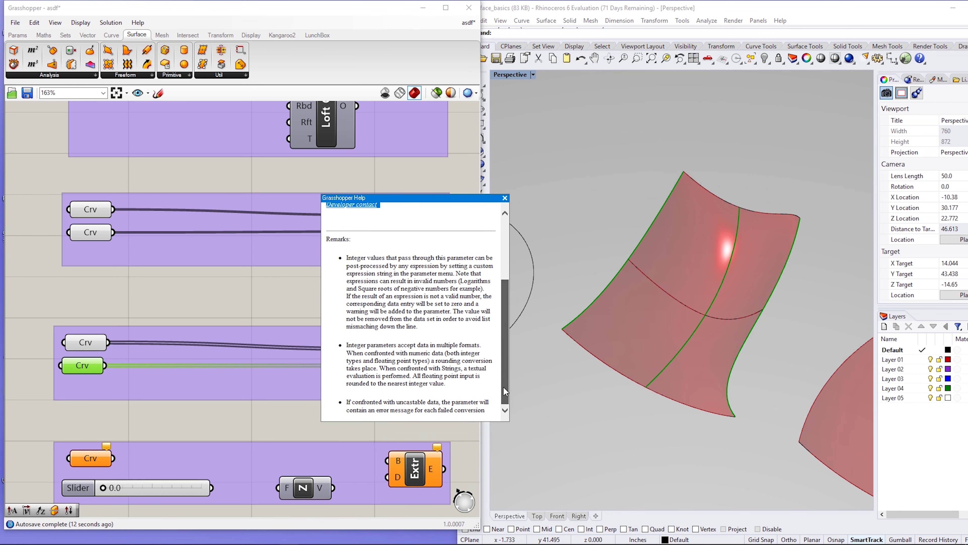
pyautogui.click(505, 199)
# Step: Read the Network Surface component's help for the surface continuity options, and close the help window
pyautogui.click(413, 362)
pyautogui.rightClick(414, 361)
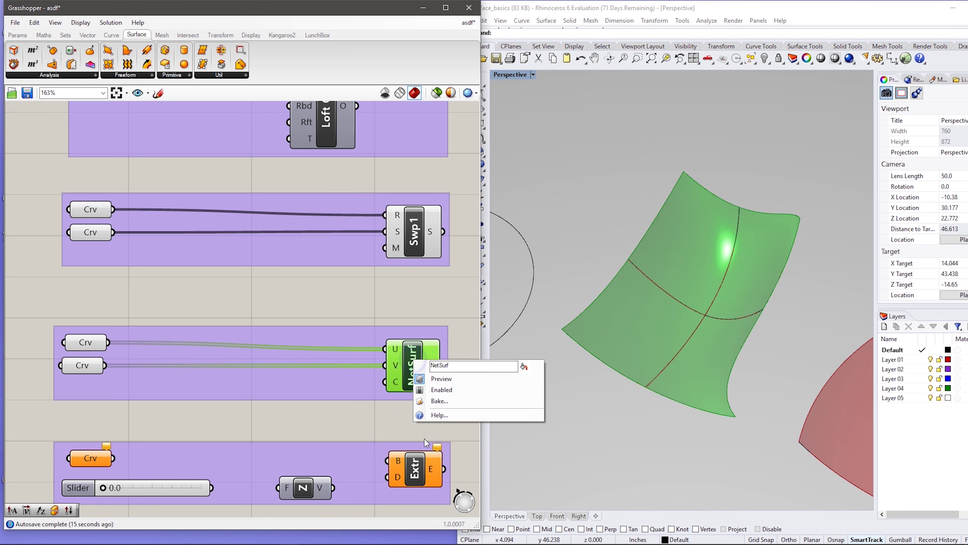
pyautogui.click(431, 418)
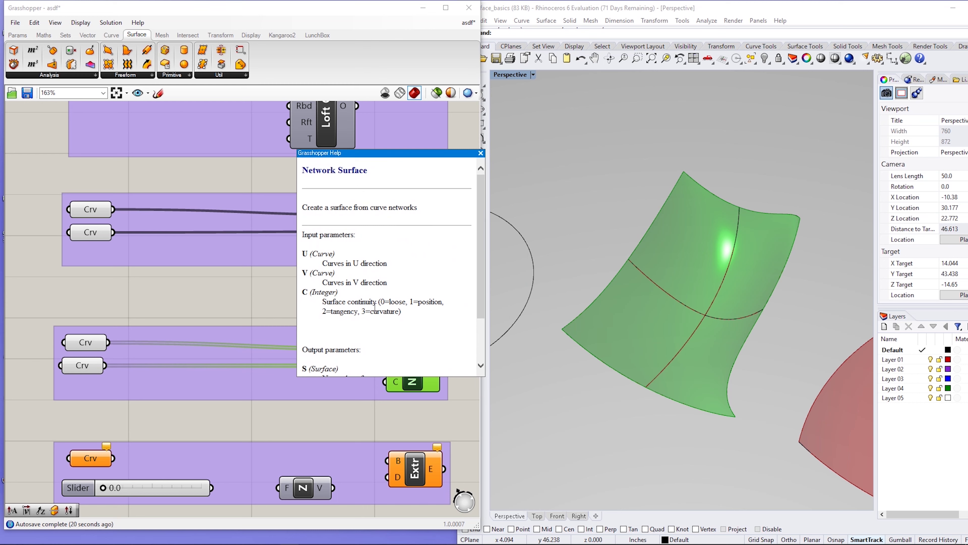
pyautogui.moveTo(325, 304); pyautogui.dragTo(369, 303)
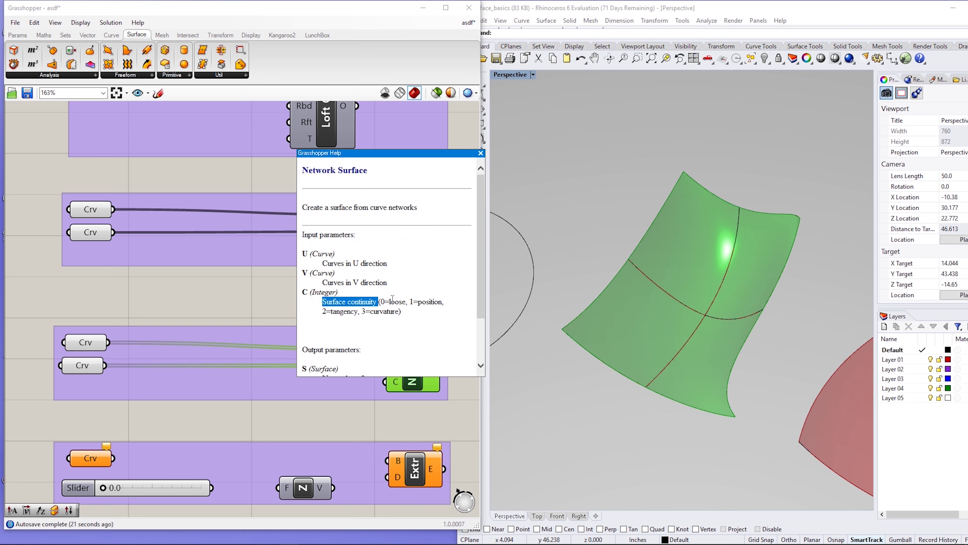
pyautogui.click(386, 299)
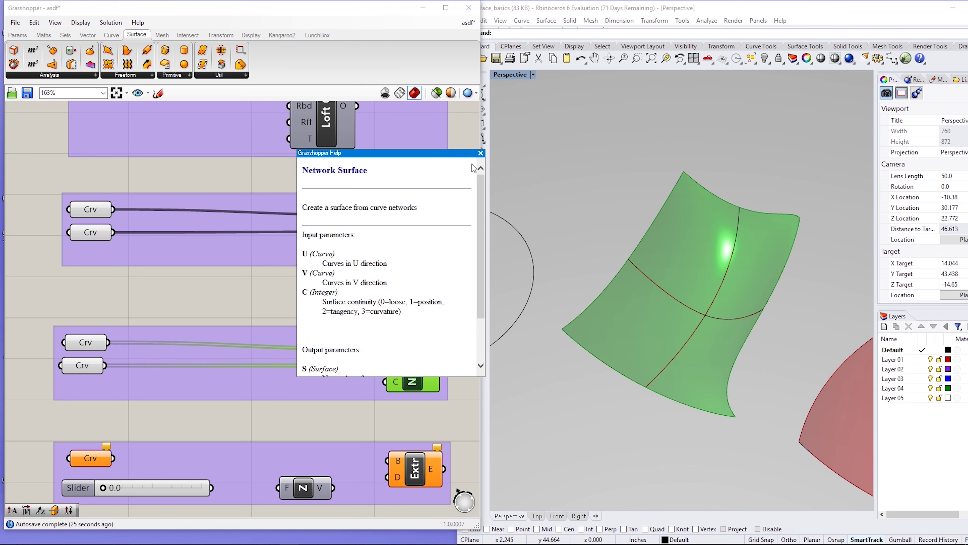
pyautogui.click(481, 154)
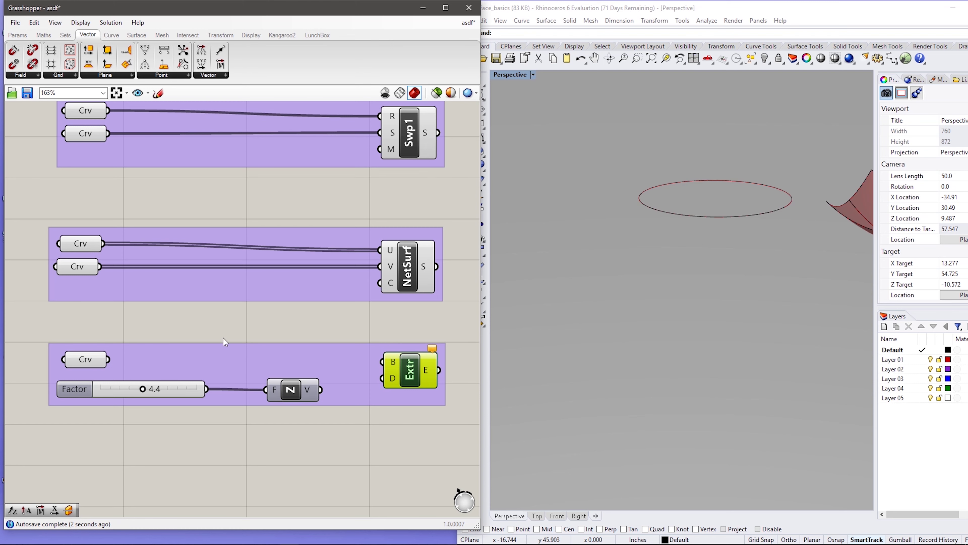
# Step: Connect the circle's curve parameter to input B and the unit Z vector to input D of the Extr component
pyautogui.click(91, 359)
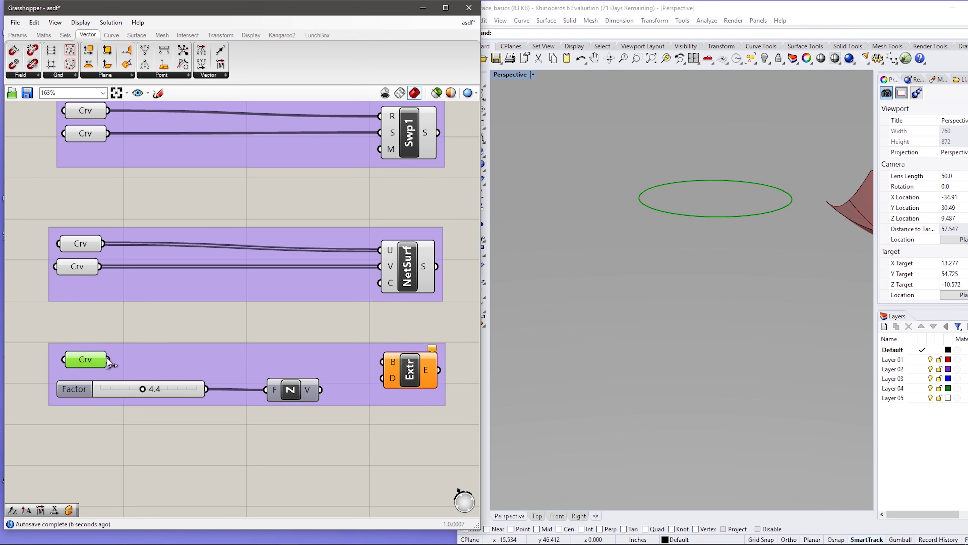
pyautogui.moveTo(109, 360); pyautogui.dragTo(382, 362)
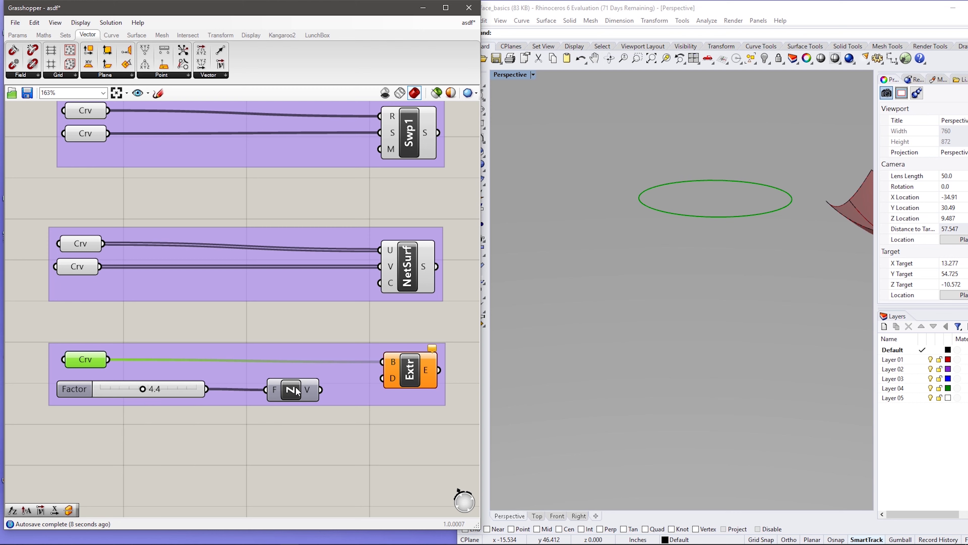
pyautogui.moveTo(321, 389); pyautogui.dragTo(382, 379)
# Step: Turn on the Extr component's preview and set the Factor slider to 4.0
pyautogui.rightClick(406, 367)
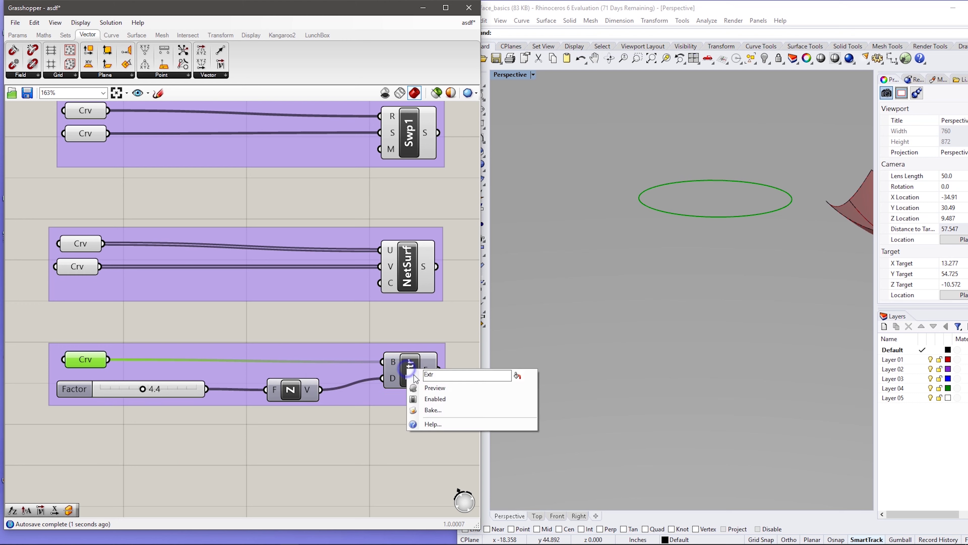
pyautogui.click(423, 385)
pyautogui.scroll(2, 650, 142)
pyautogui.scroll(-4, 650, 142)
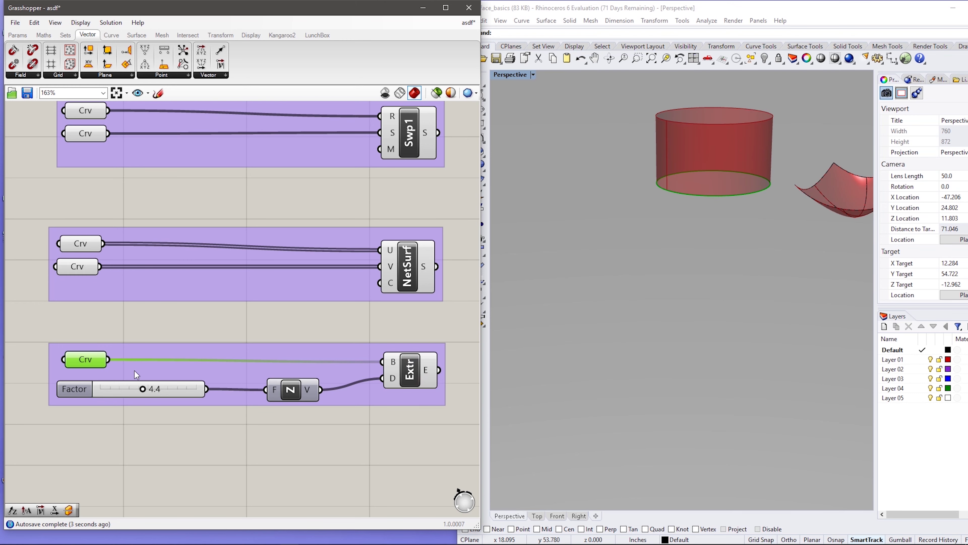
pyautogui.moveTo(141, 393)
pyautogui.mouseDown()
pyautogui.moveTo(162, 390)
pyautogui.moveTo(110, 391)
pyautogui.moveTo(138, 390)
pyautogui.mouseUp()
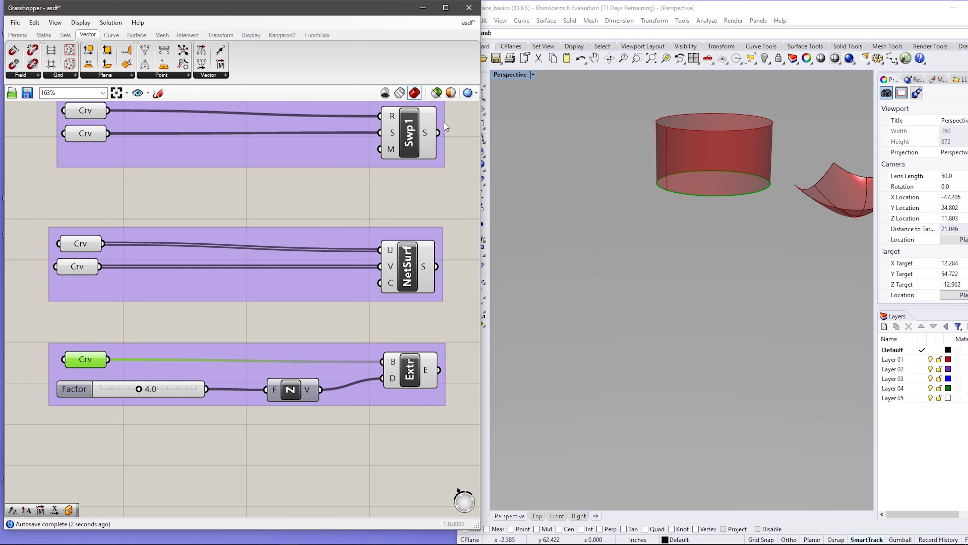
# Step: Locate the wavy curve and straight line beyond the four-point surface in Rhino, and the matching RevSrf group on the Grasshopper canvas
pyautogui.click(532, 75)
pyautogui.click(678, 277)
pyautogui.scroll(2, 683, 282)
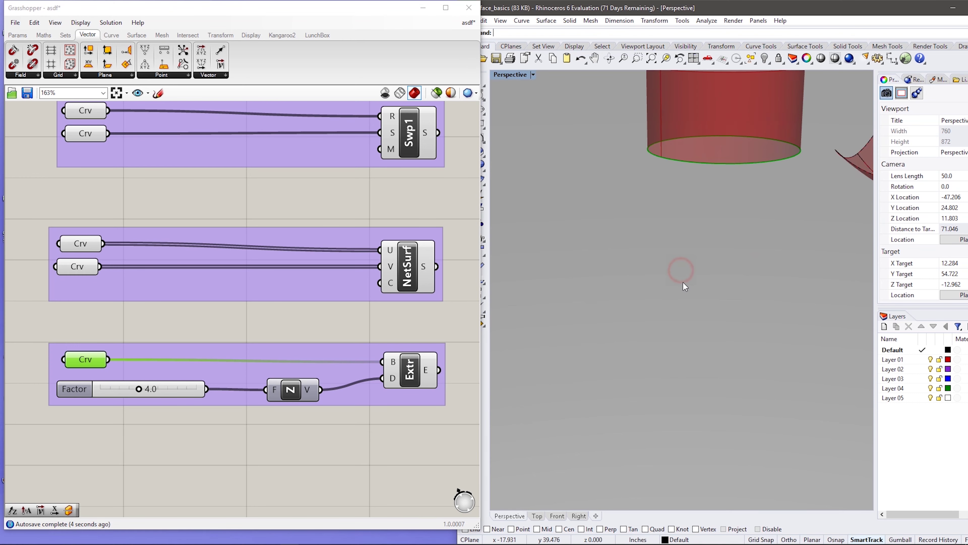
pyautogui.scroll(-6, 682, 282)
pyautogui.scroll(-4, 683, 282)
pyautogui.scroll(3, 823, 246)
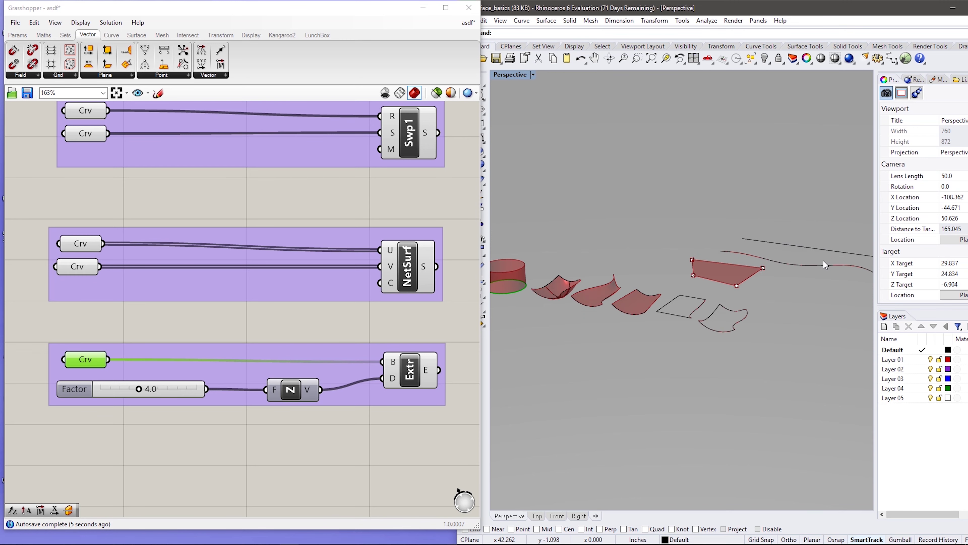
pyautogui.moveTo(822, 260); pyautogui.dragTo(739, 366, button='right')
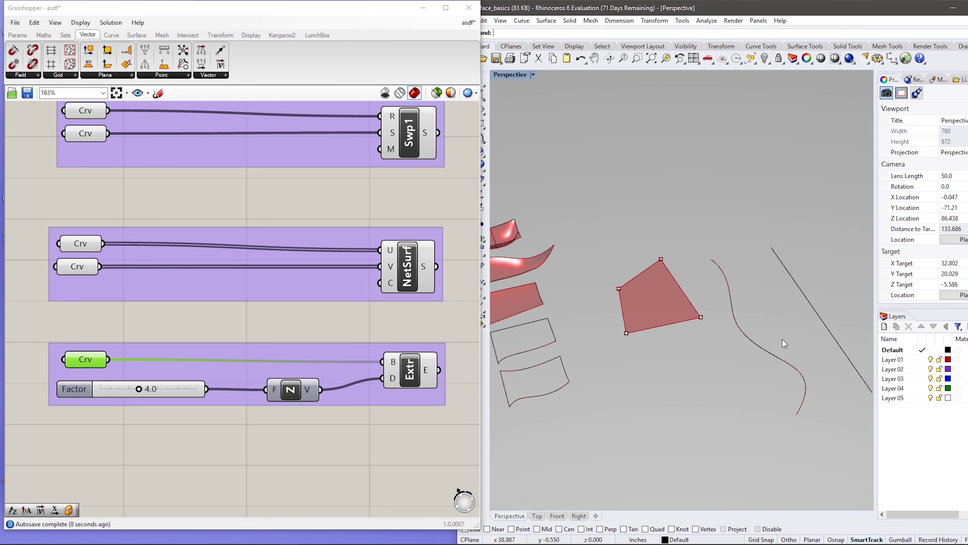
pyautogui.scroll(6, 785, 309)
pyautogui.scroll(-3, 800, 298)
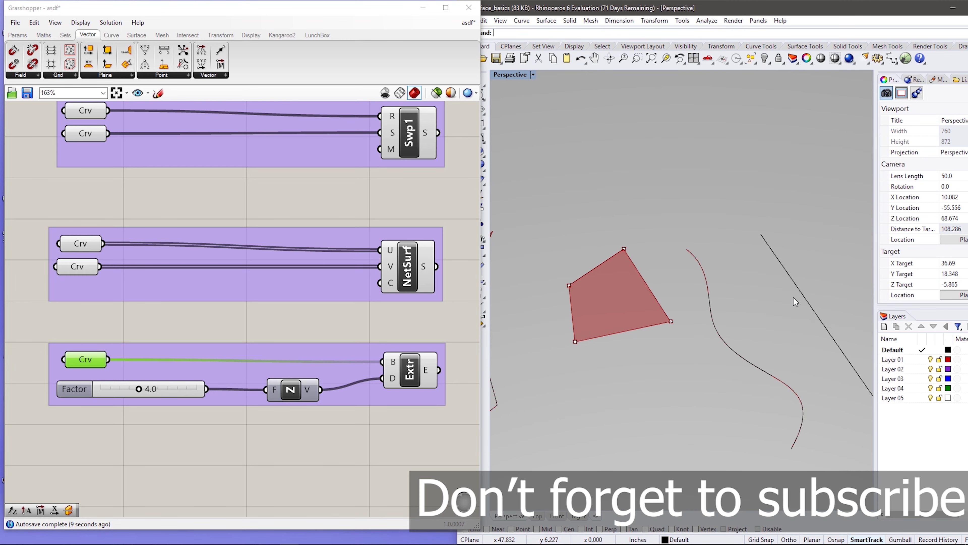
pyautogui.click(595, 60)
pyautogui.moveTo(686, 222); pyautogui.dragTo(557, 199)
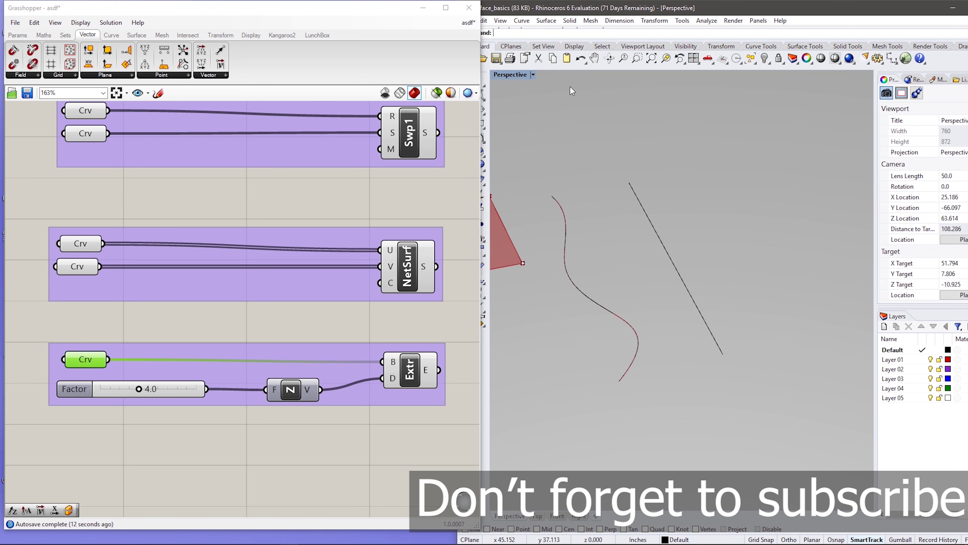
pyautogui.rightClick(580, 140)
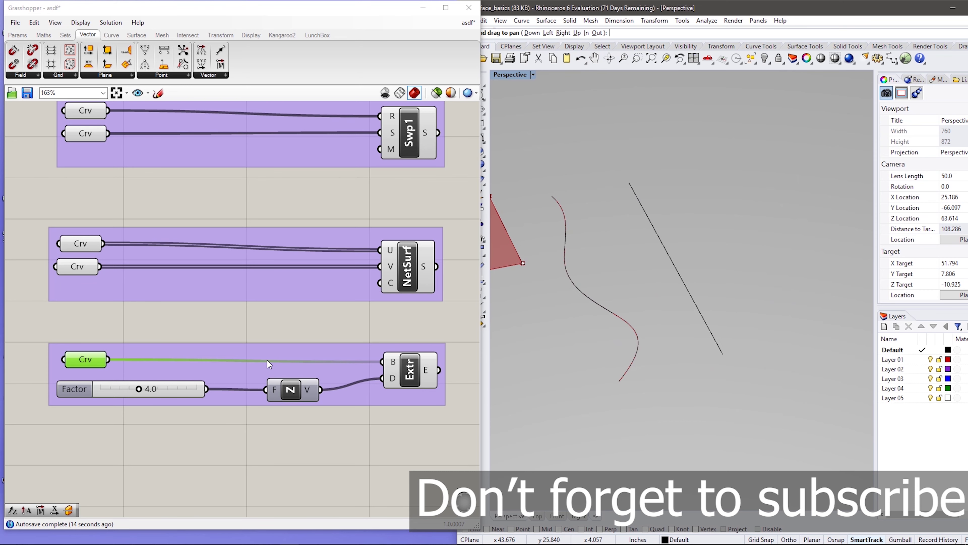
pyautogui.scroll(-5, 285, 269)
pyautogui.moveTo(370, 201); pyautogui.dragTo(126, 326, button='right')
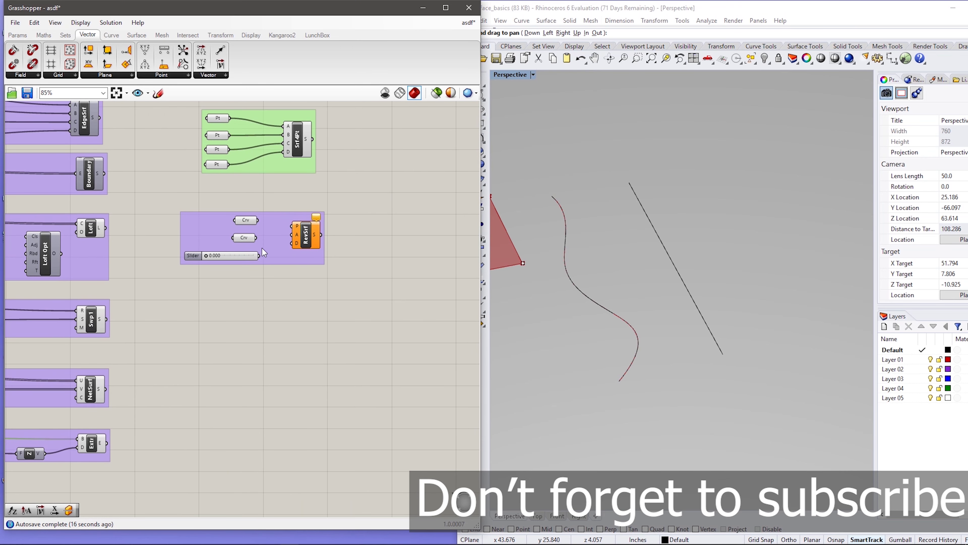